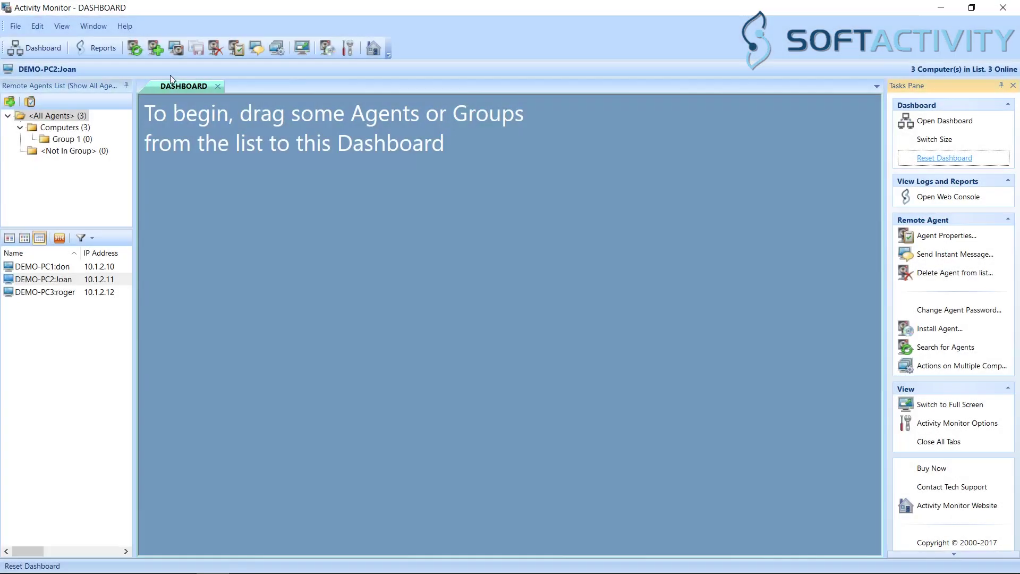
Drag DEMO-PC1, DEMO-PC2 and DEMO-PC3 from Remote Agents onto the Dashboard as live tiles
click(44, 281)
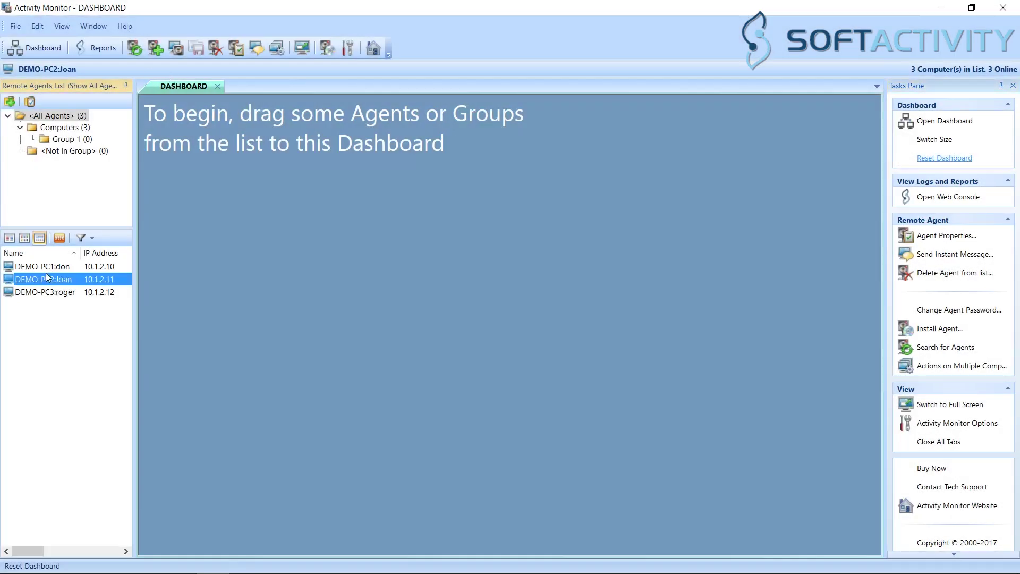
mouse_move(47, 270)
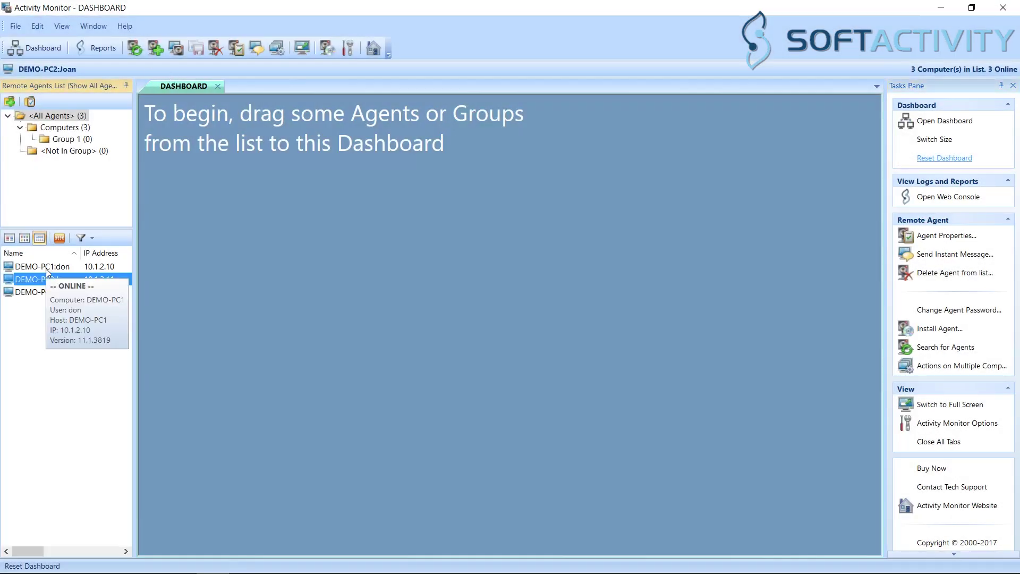
drag(46, 269, 215, 194)
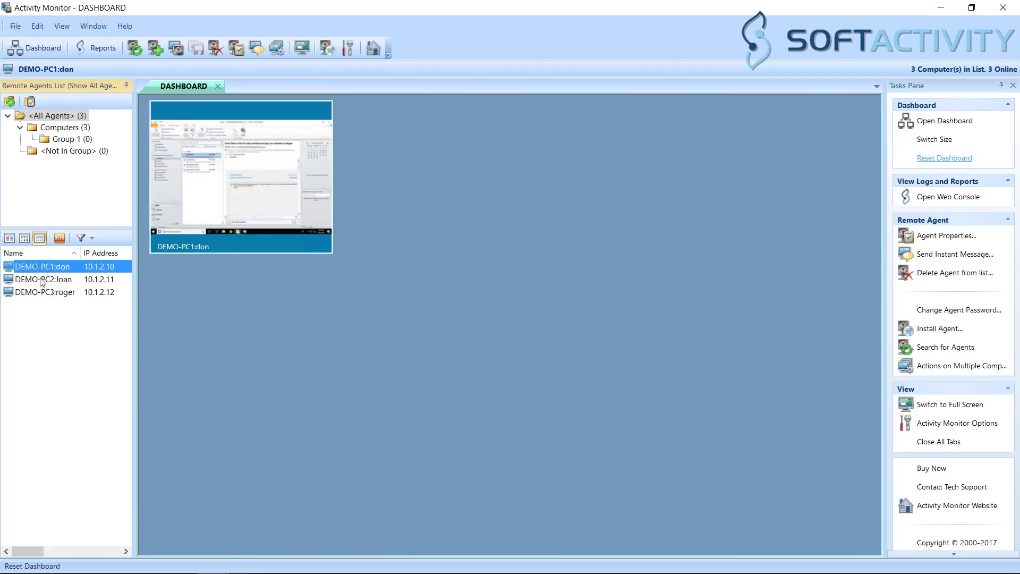
drag(43, 280, 399, 184)
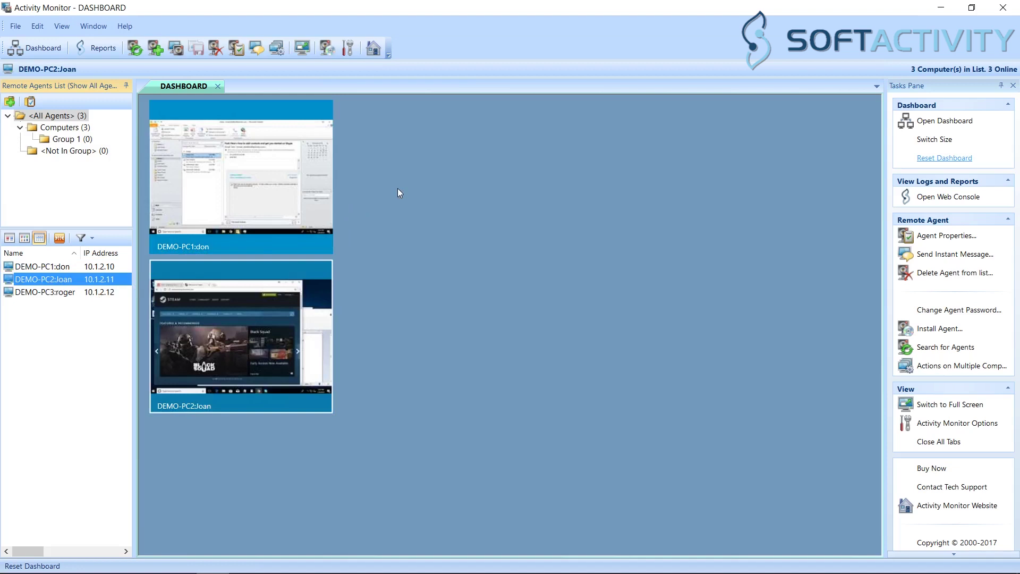
drag(36, 290, 424, 157)
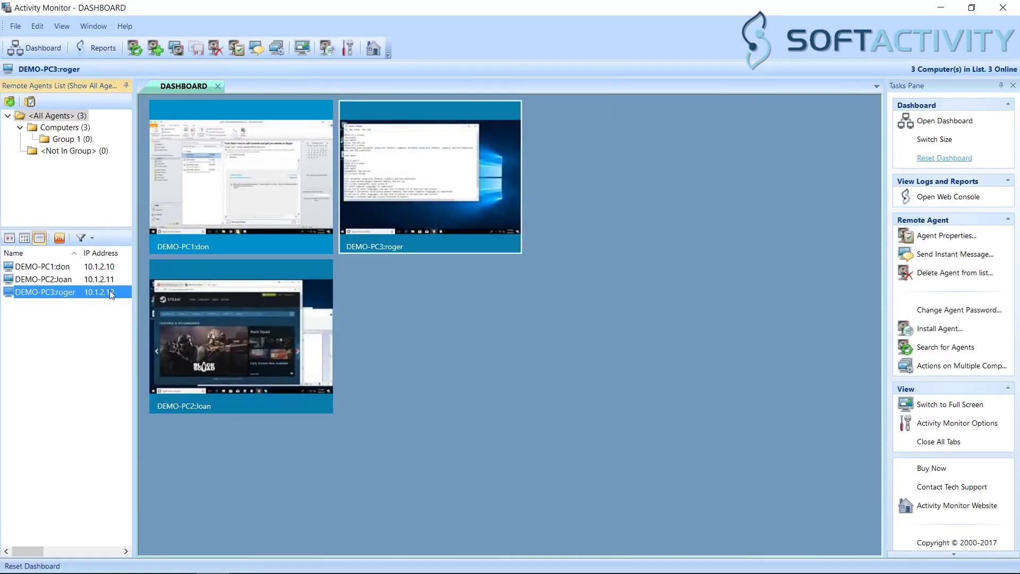
mouse_move(21, 282)
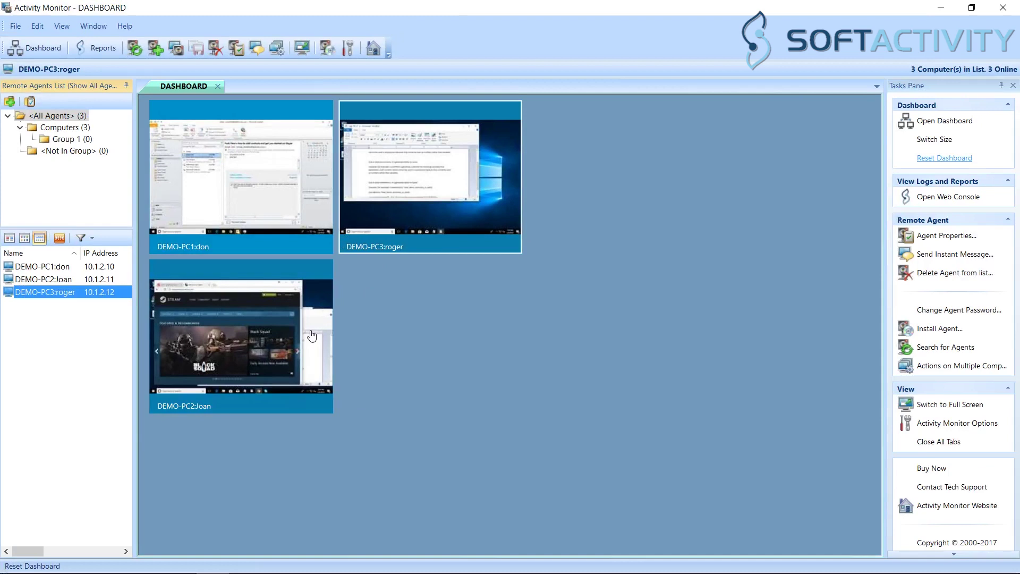
Open DEMO-PC2's live remote screen in its own tab and zoom in twice
double_click(214, 341)
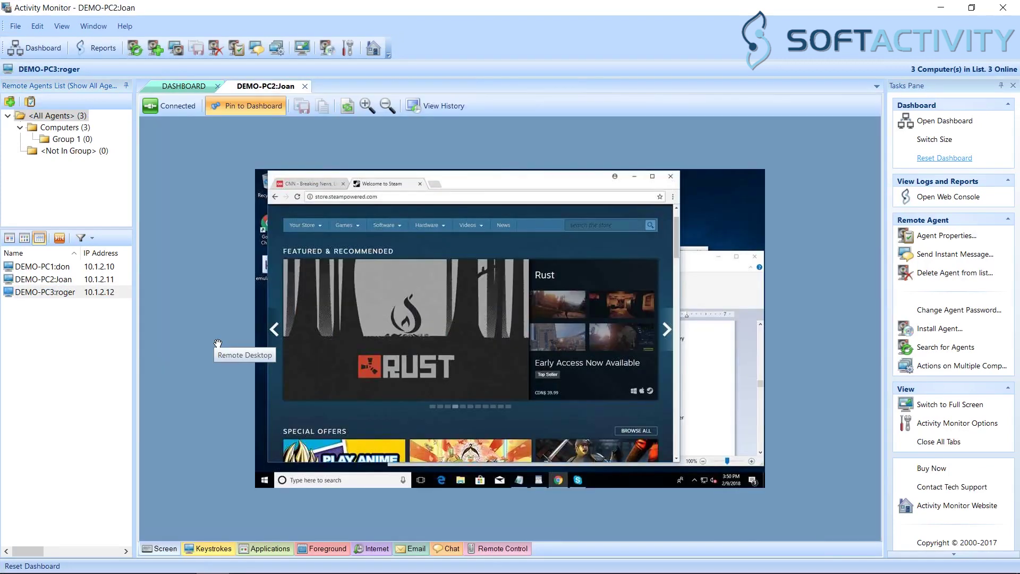
click(367, 105)
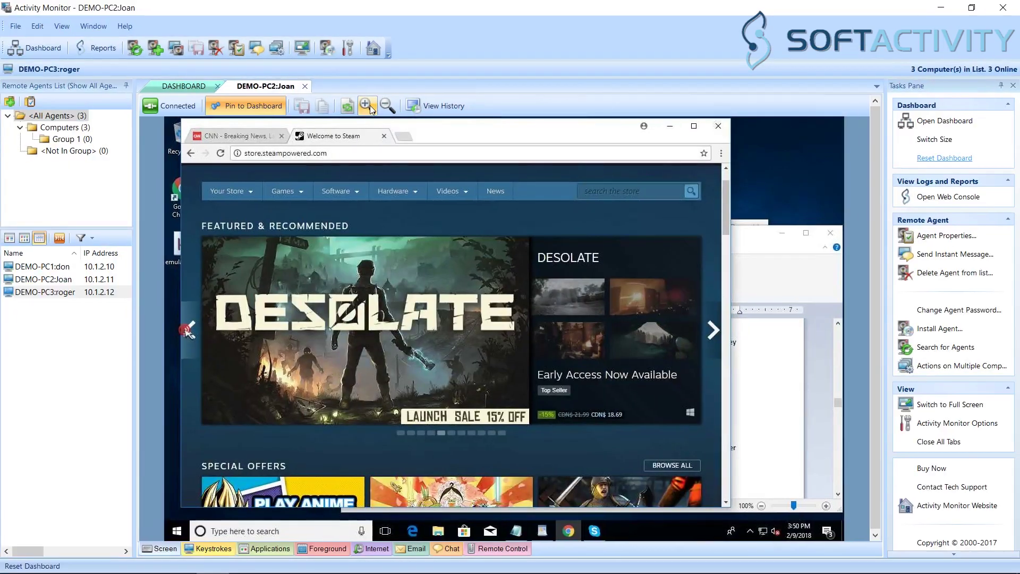
click(364, 104)
Zoom the remote screen out so the whole desktop fits
click(387, 107)
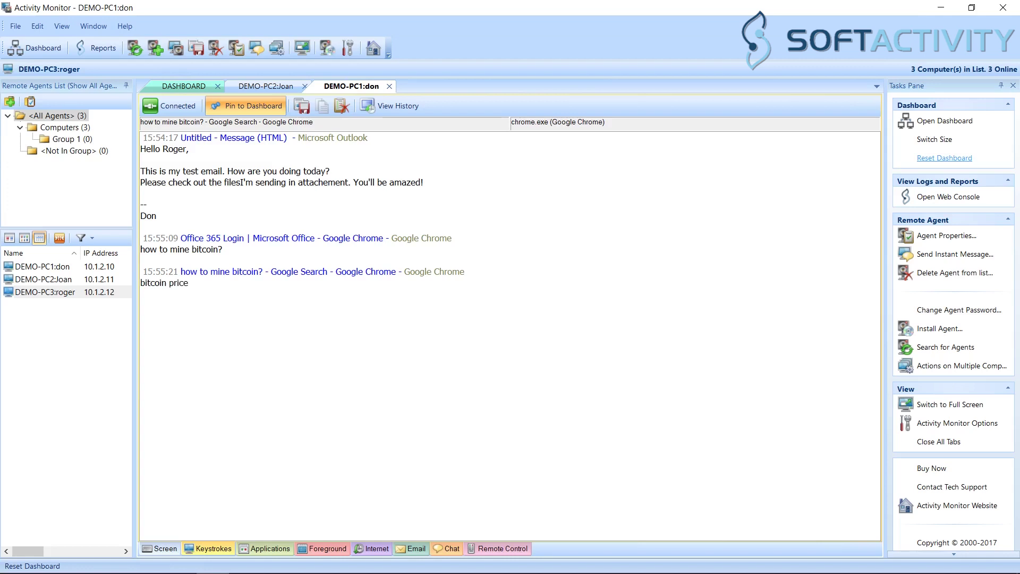
Show DEMO-PC1's running applications and end the Google Chrome process, confirming with OK
click(266, 548)
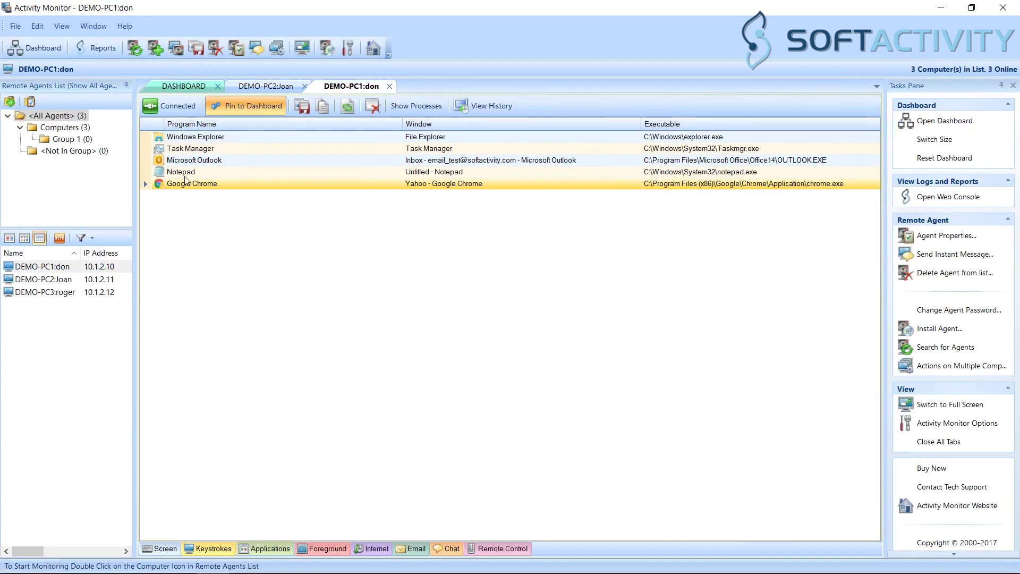
right_click(234, 184)
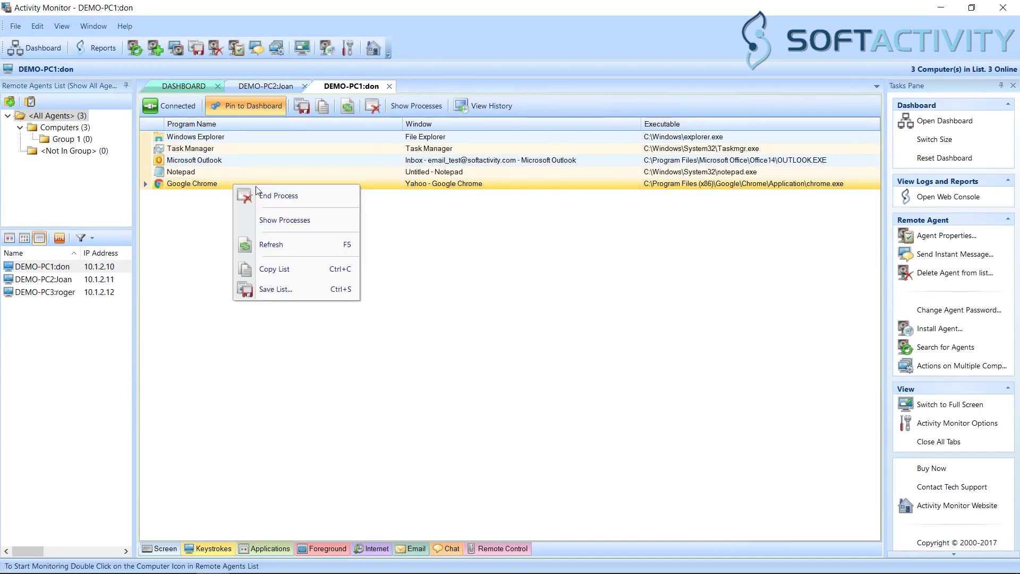
click(324, 202)
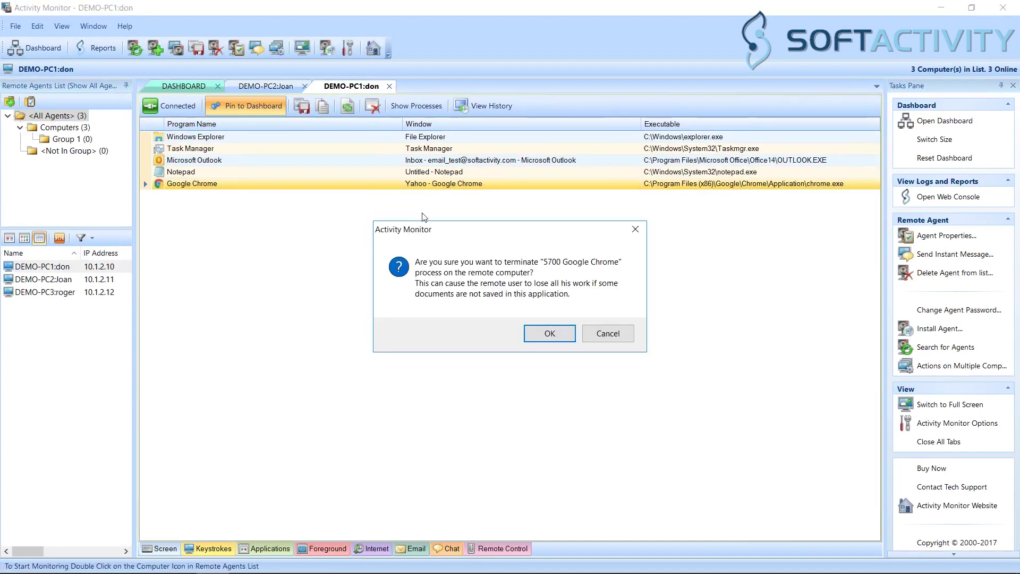
click(543, 333)
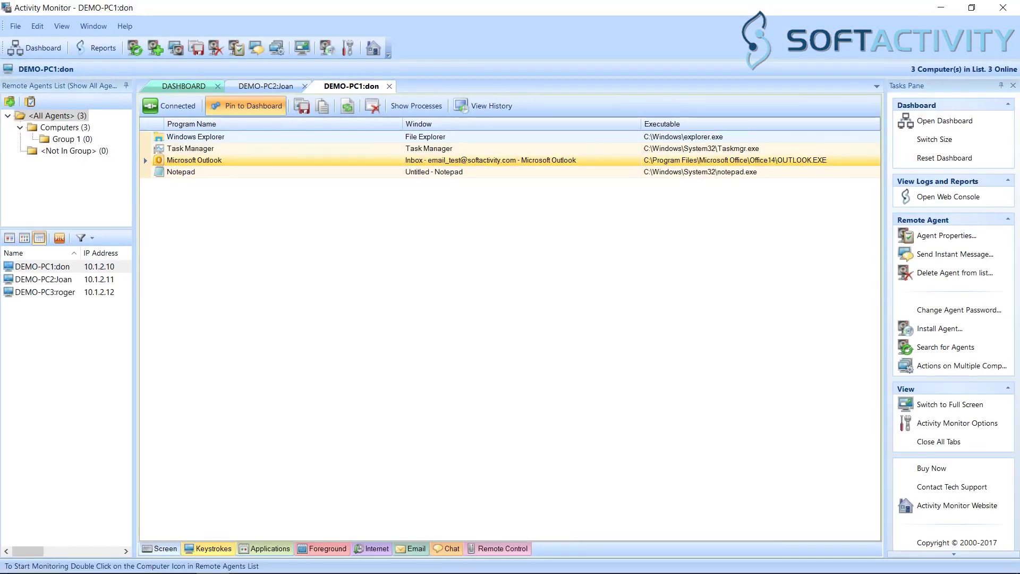
Review DEMO-PC1's visited websites history, then switch to its captured emails
click(371, 548)
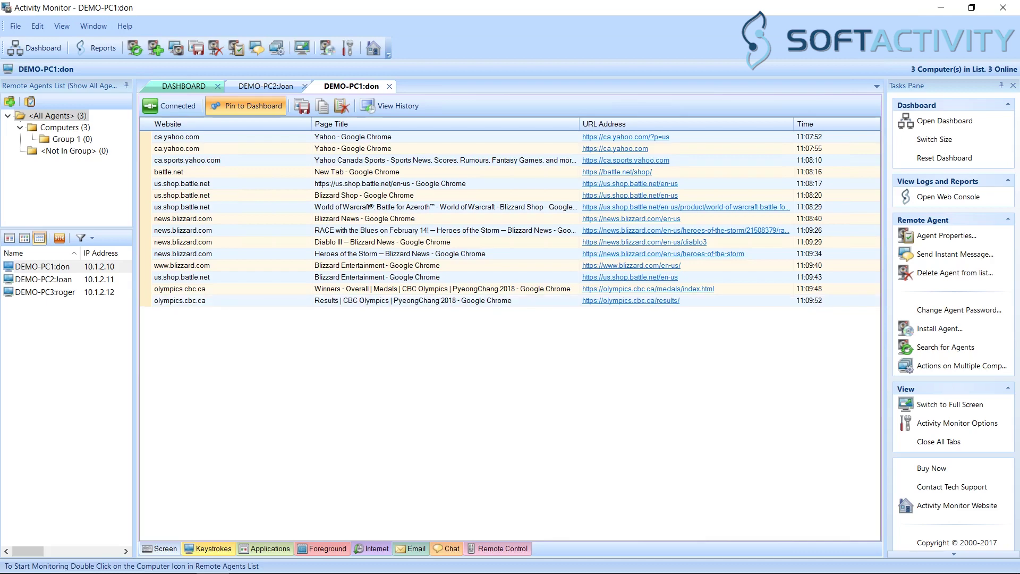
click(417, 549)
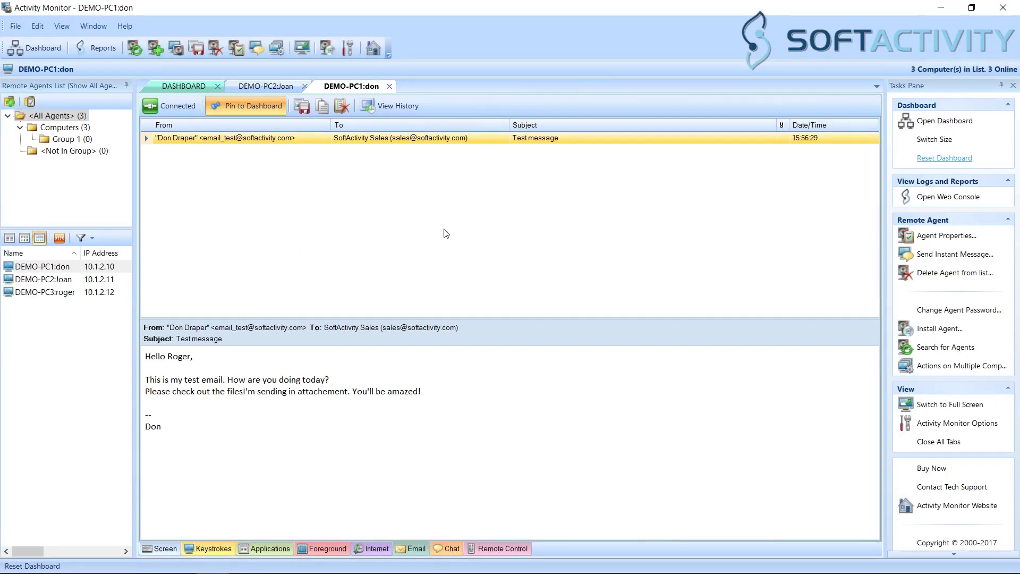
Preview the 'Re: Test message' reply and the later 'RE: Test message' email
click(421, 152)
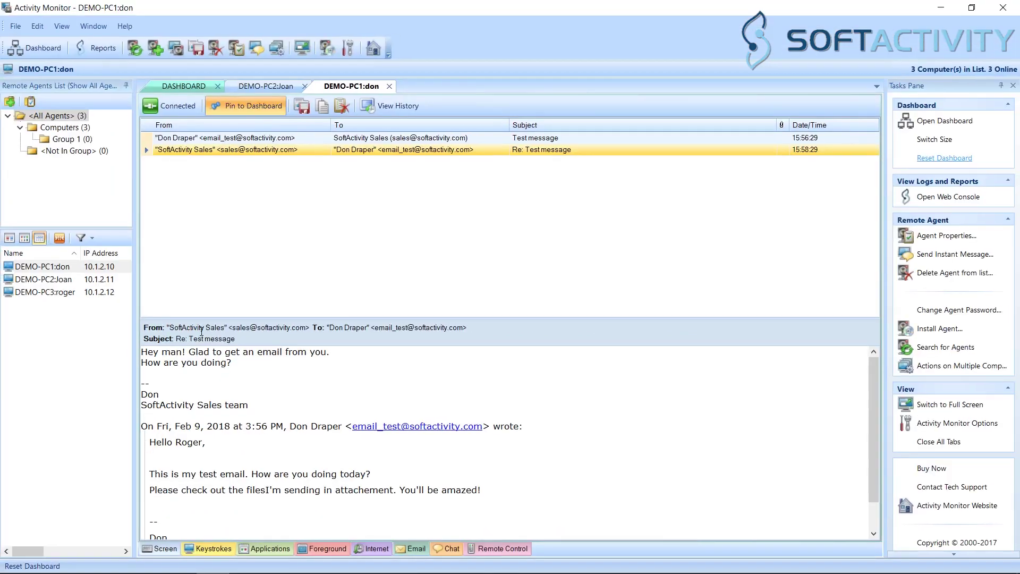
mouse_move(468, 572)
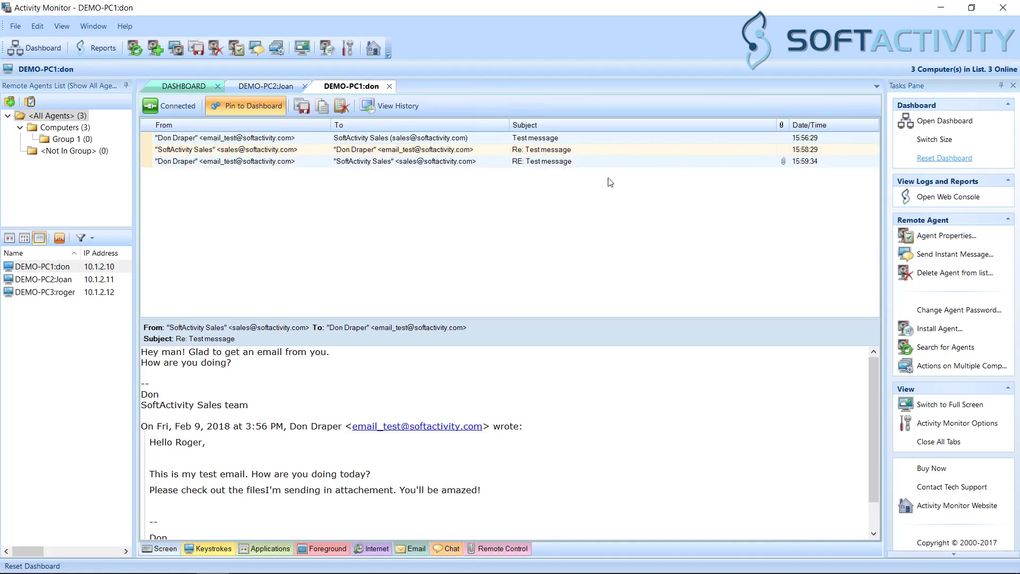
click(621, 163)
mouse_move(785, 163)
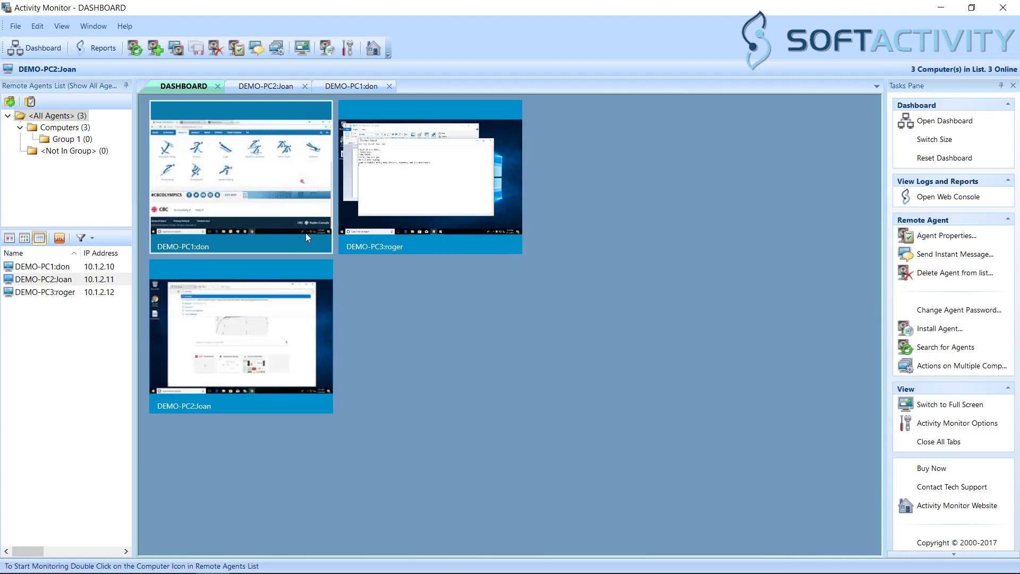
Launch the SoftActivity Reports web console from the Reports toolbar button
click(96, 51)
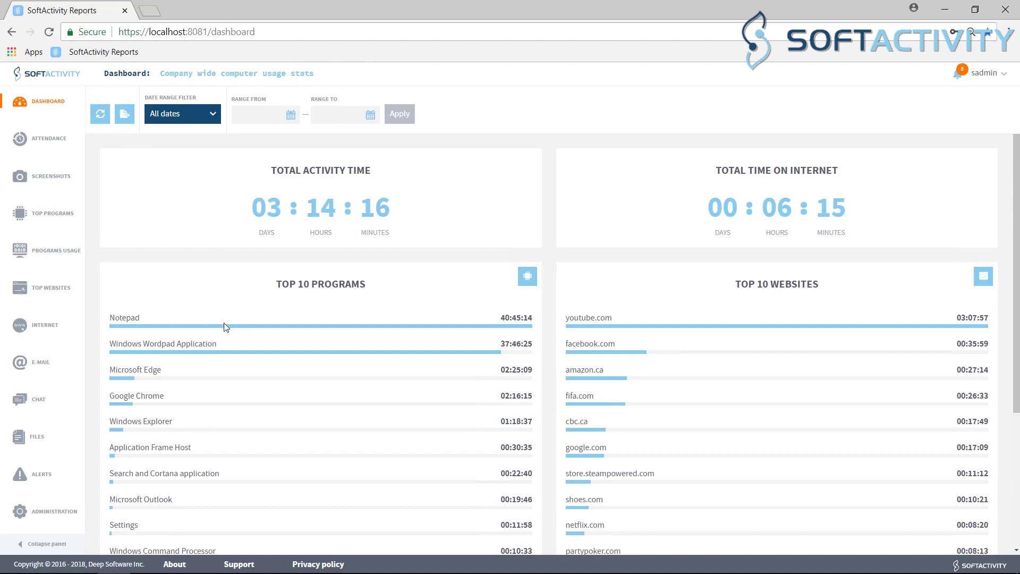
Scroll through the Reports dashboard's activity time and top 10 programs and websites
scroll(224, 327, down, 4)
scroll(224, 326, up, 4)
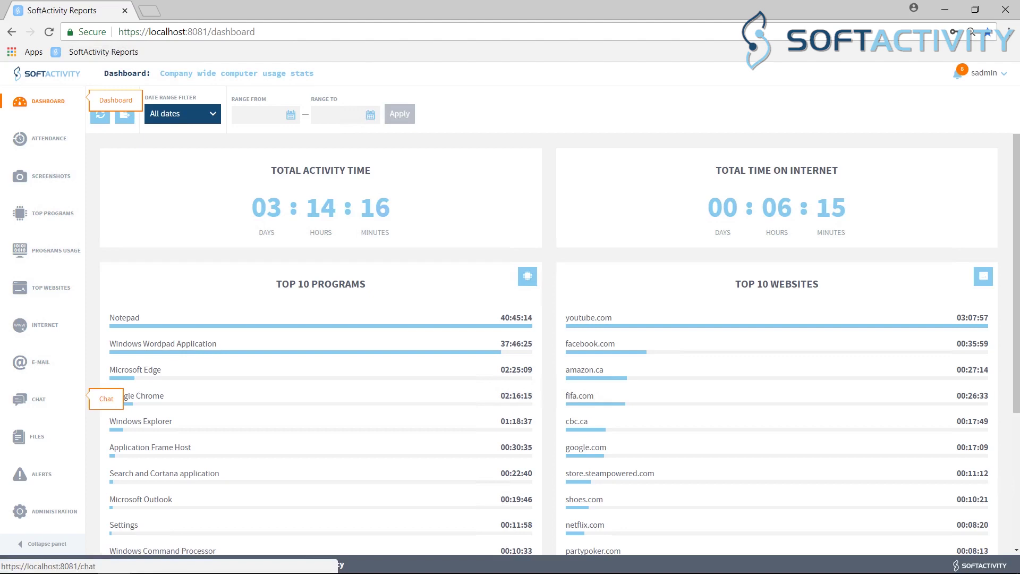
Open the Attendance report, limit it to 08:00 AM–07:00 PM, and show DEMO-PC1's 1 PM session details
click(45, 139)
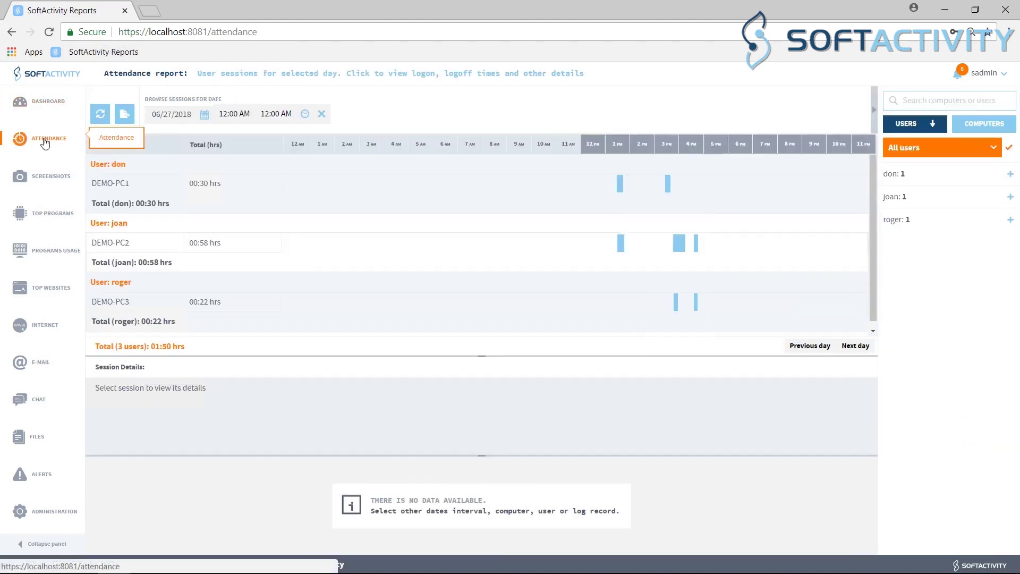
click(235, 118)
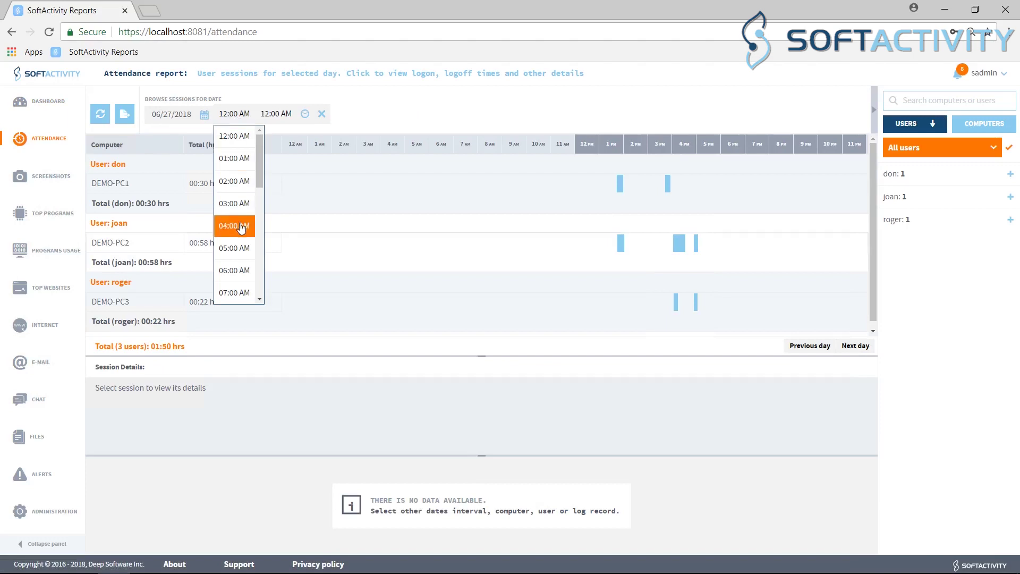
scroll(237, 248, down, 1)
click(237, 248)
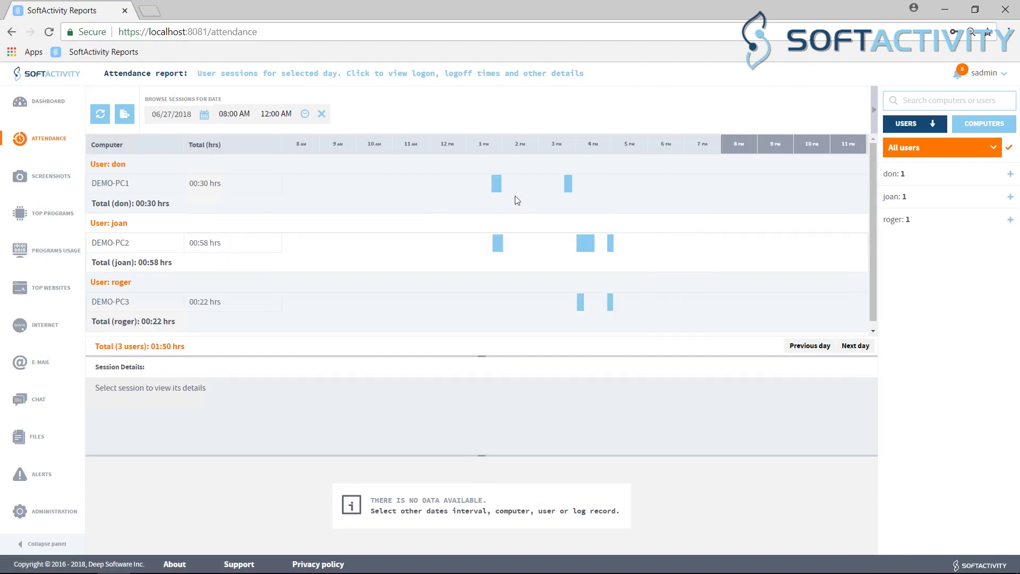
click(281, 115)
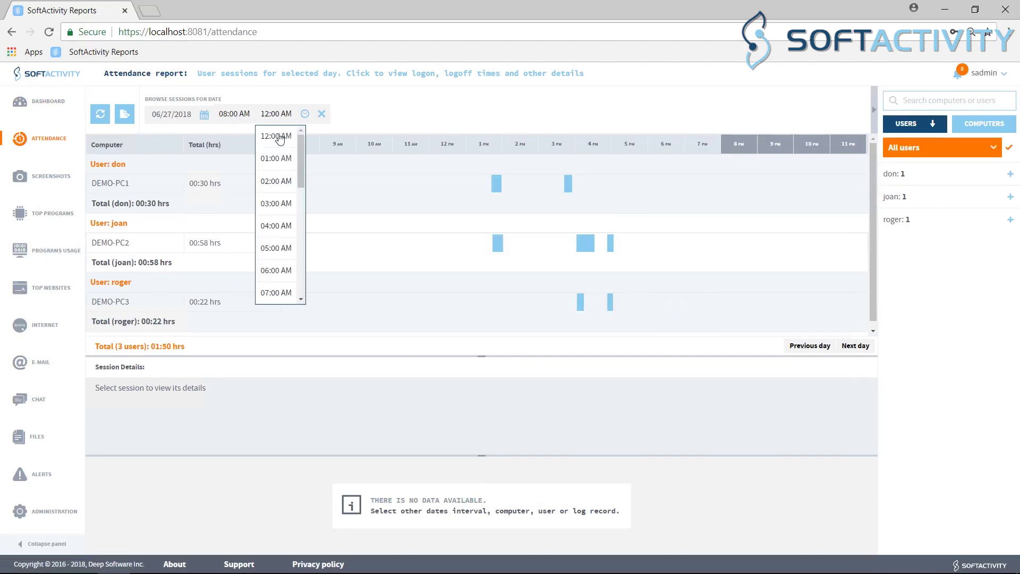
scroll(281, 272, down, 3)
scroll(285, 271, down, 2)
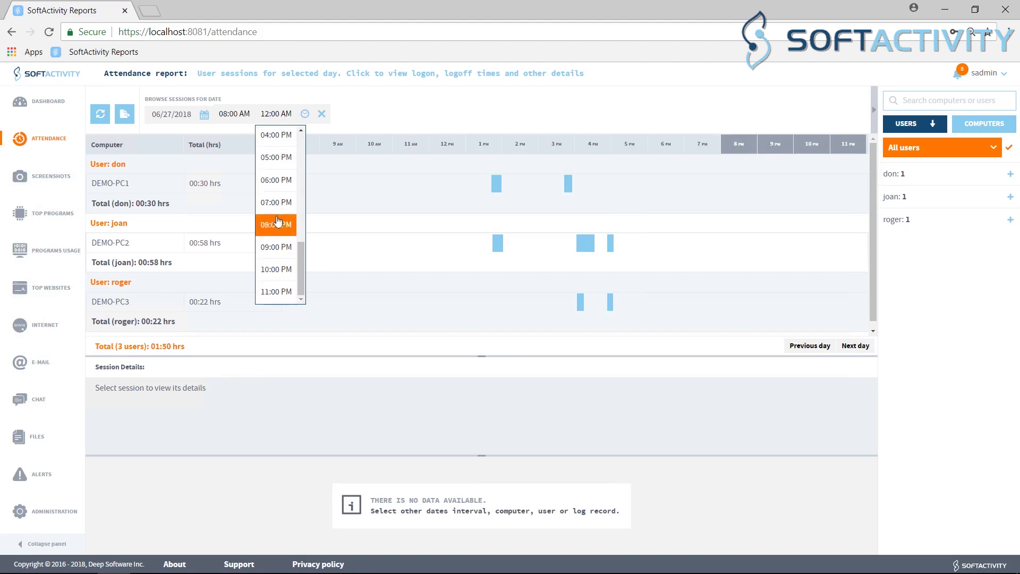
click(280, 271)
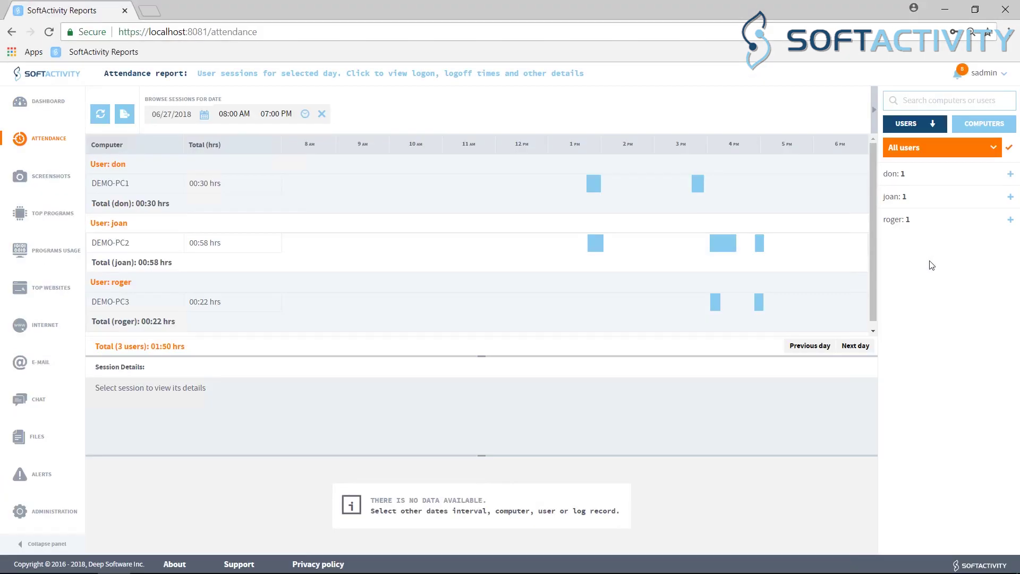
click(592, 184)
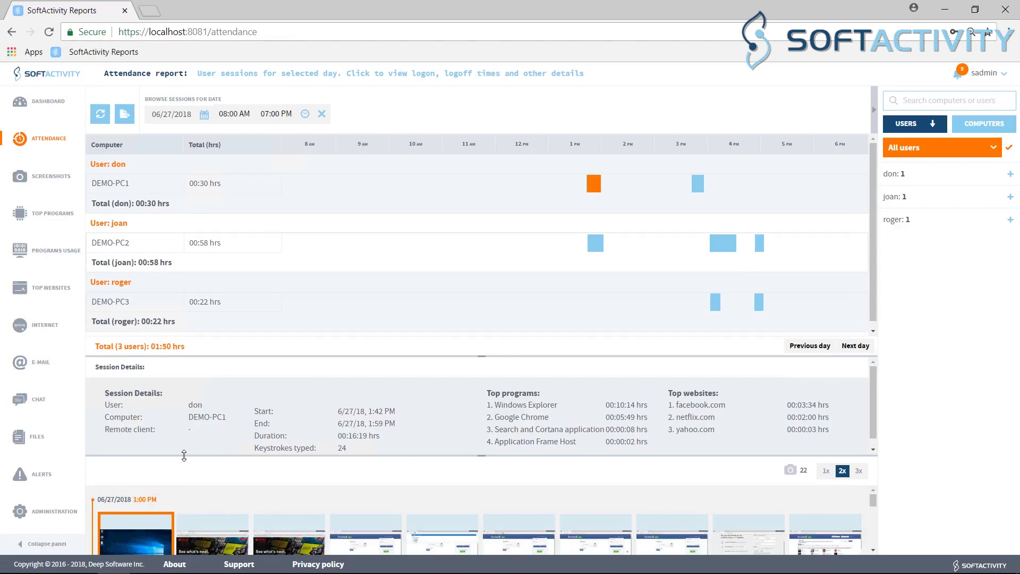
Enlarge the screenshot pane, step through session screenshots to 5 of 22, then close the viewer
drag(184, 455, 191, 410)
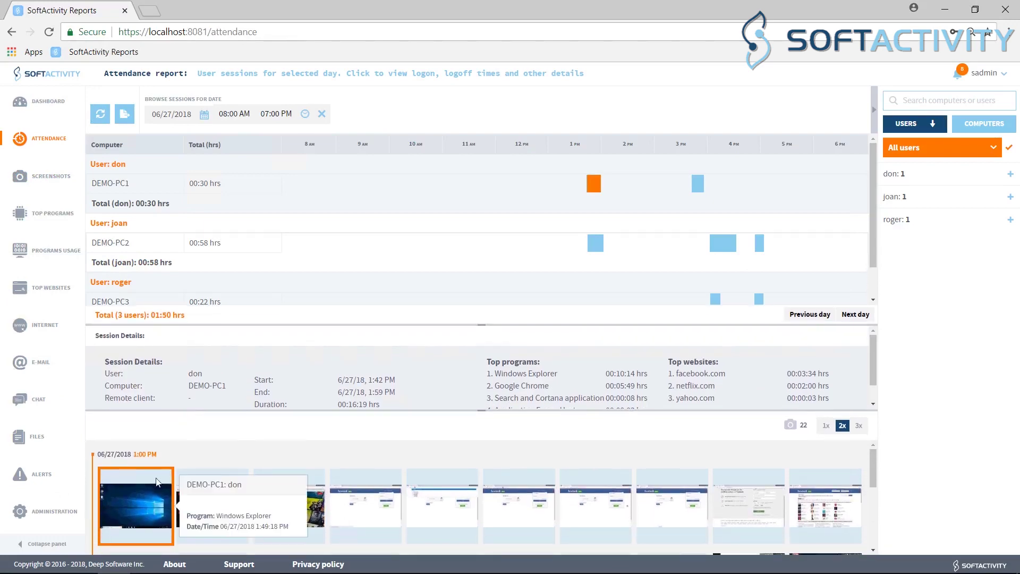
click(146, 506)
click(862, 298)
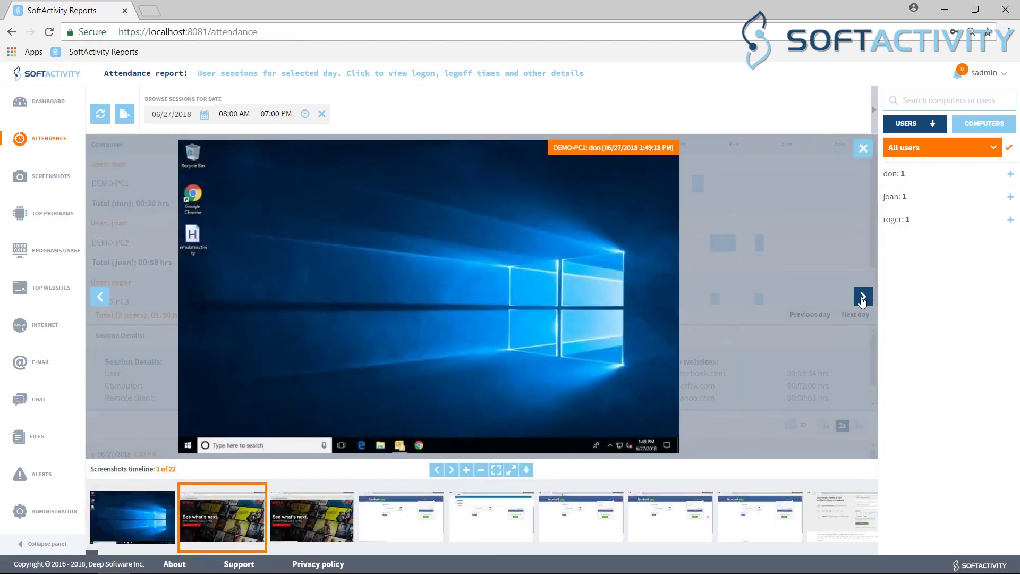
click(862, 298)
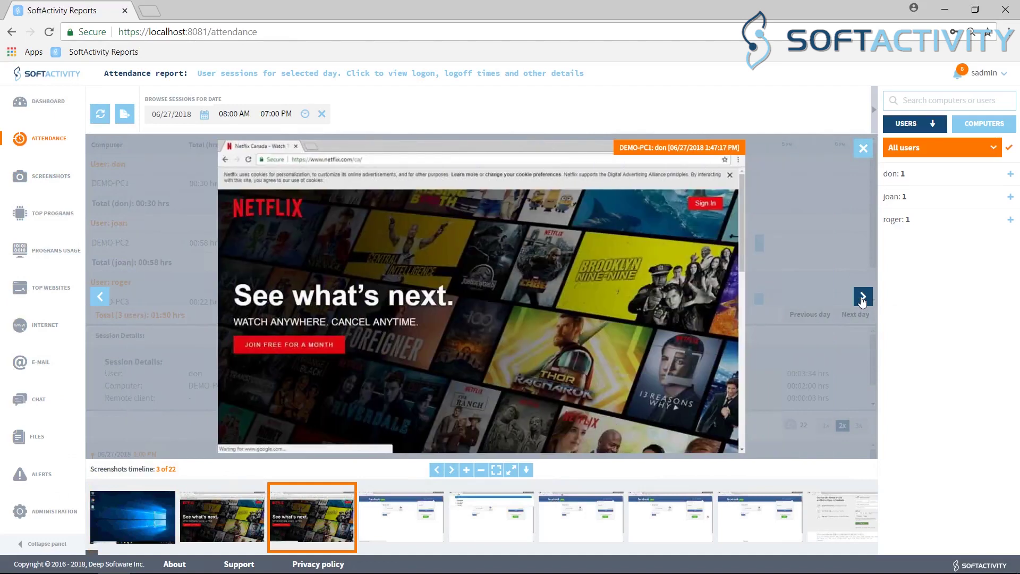
click(862, 297)
click(862, 298)
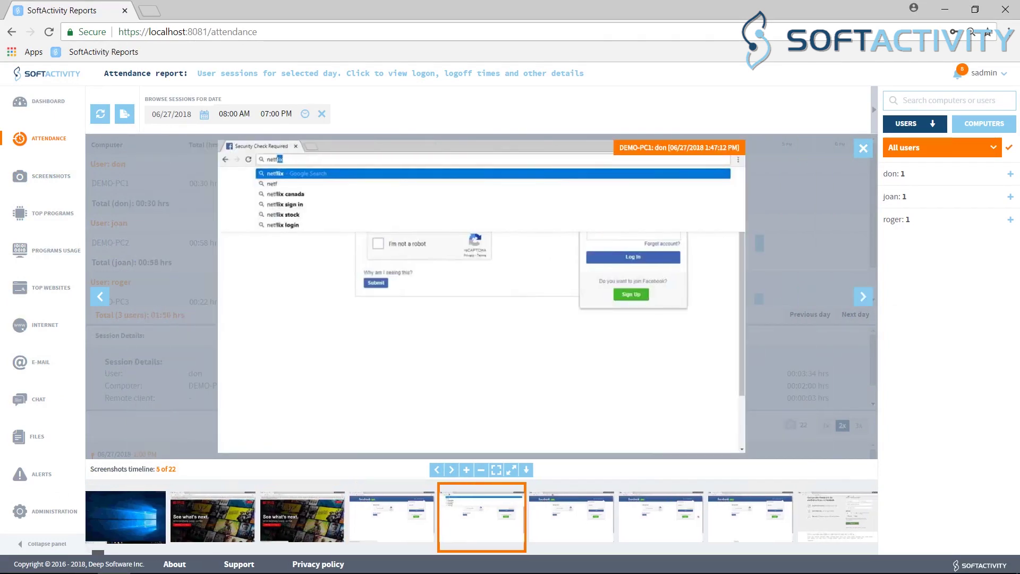
key(Escape)
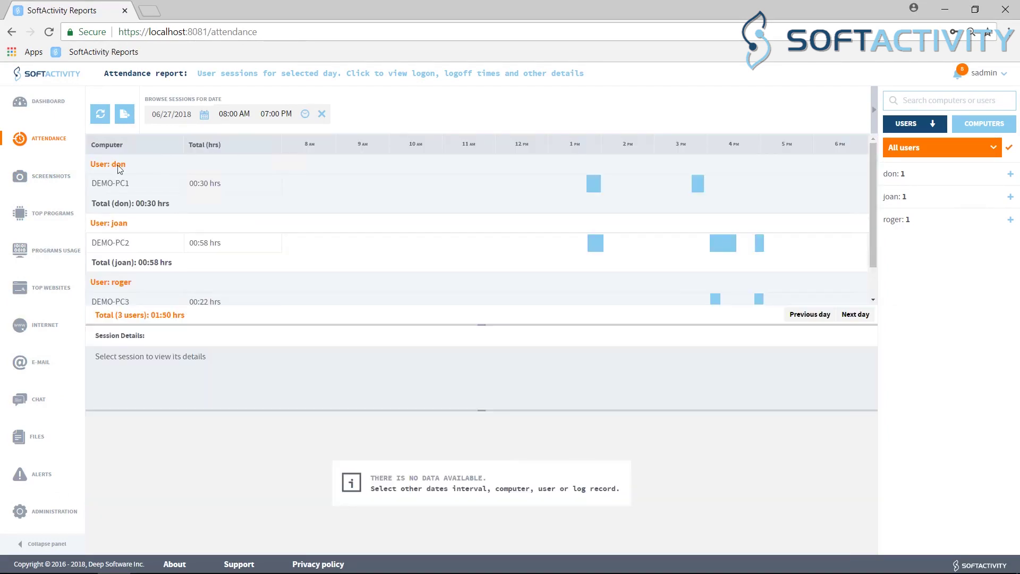
Show Top Programs for the DEMO-PC2 user and browse Microsoft Edge's screenshot thumbnails
click(48, 216)
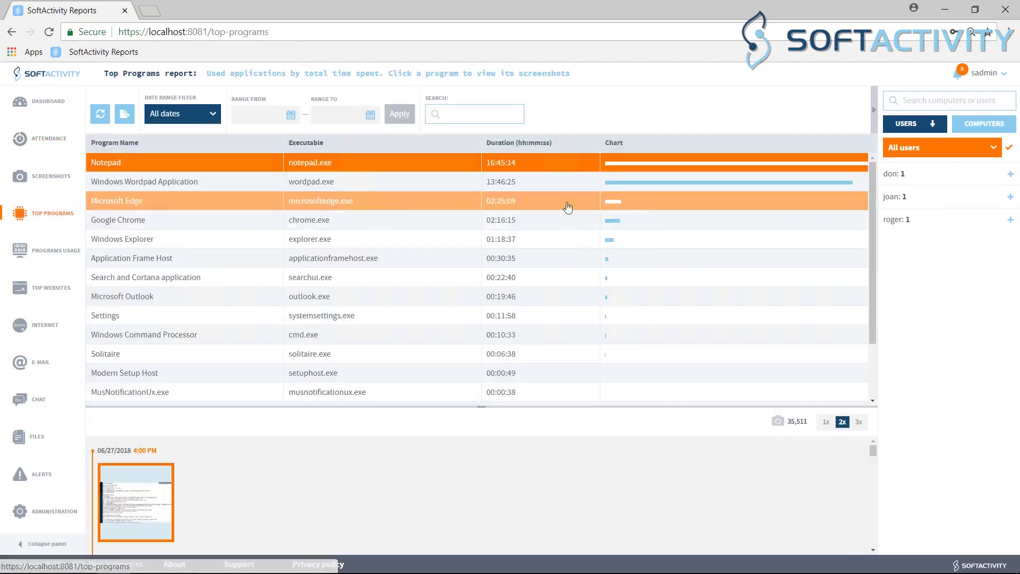
click(903, 195)
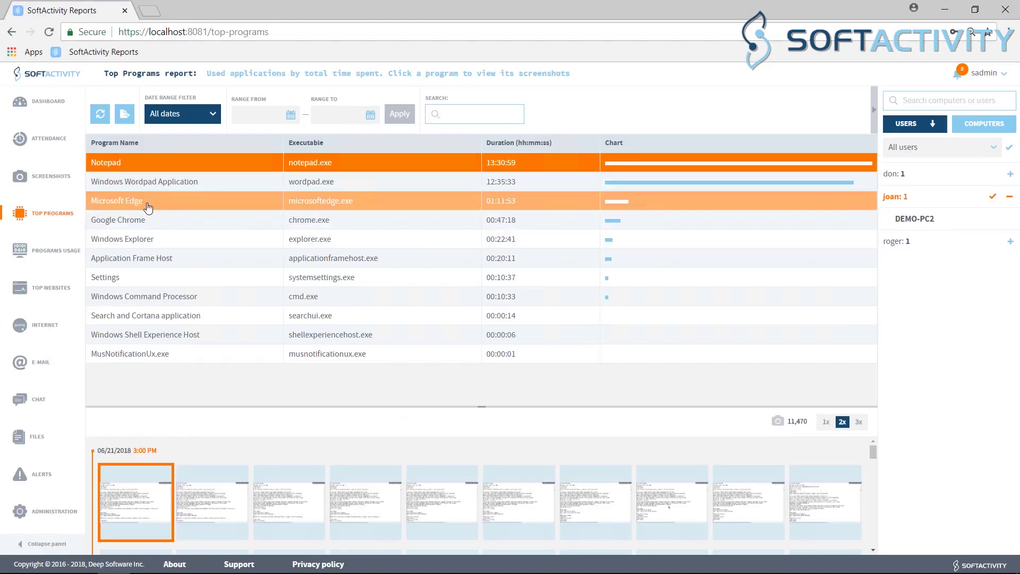
click(148, 202)
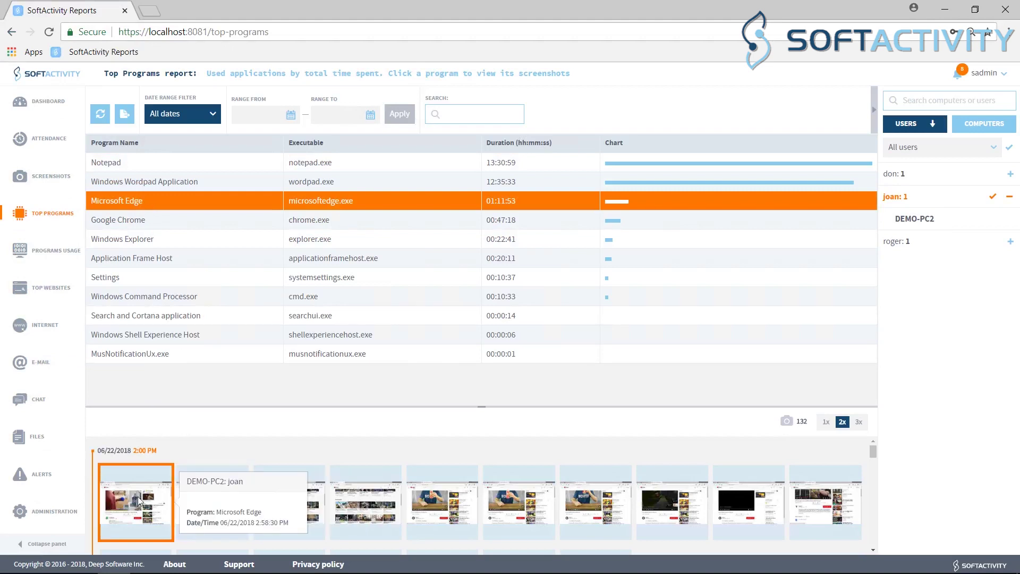
scroll(139, 499, down, 3)
scroll(138, 501, down, 2)
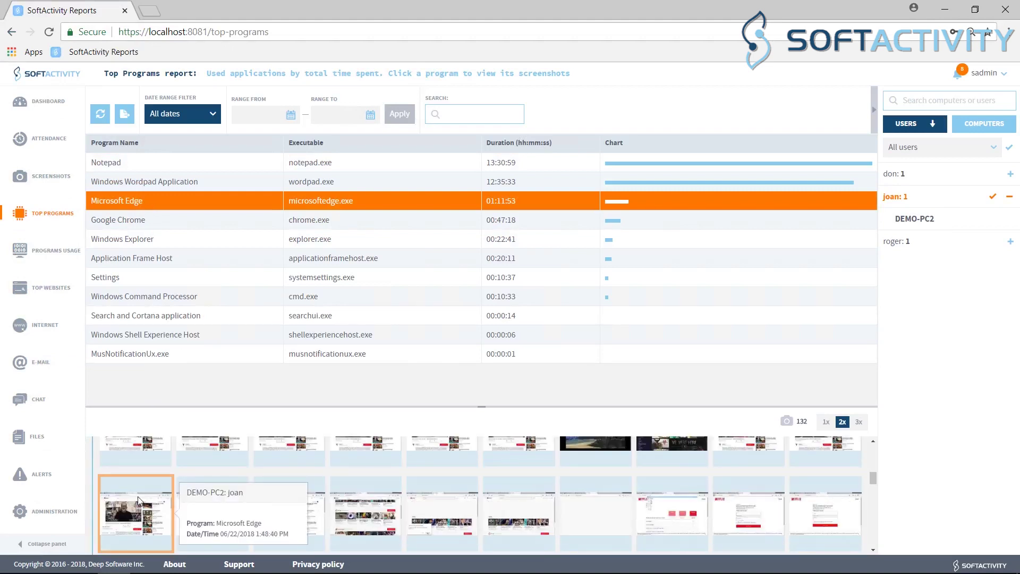
scroll(138, 496, up, 4)
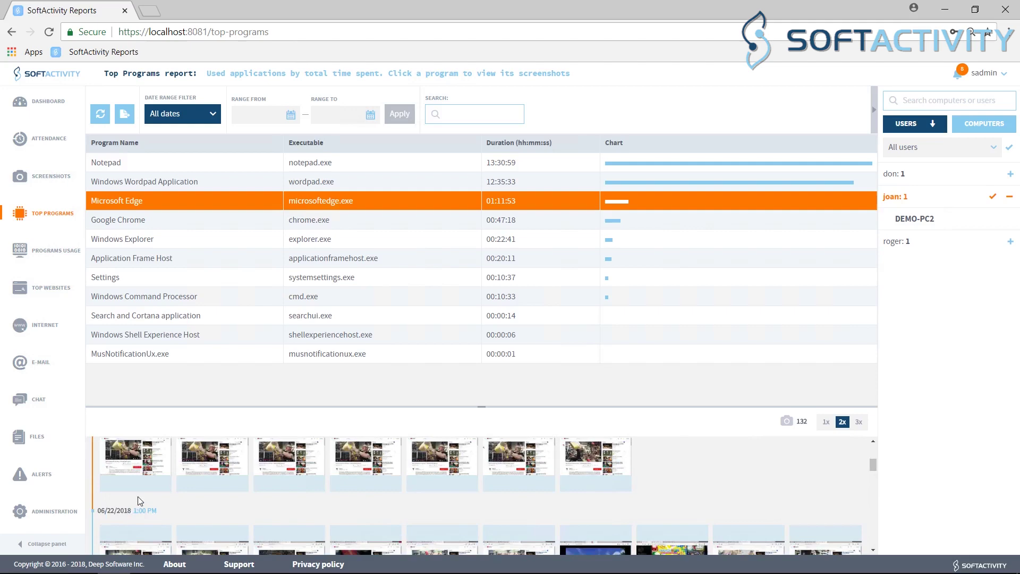
scroll(138, 496, up, 1)
Open the 2:58 PM Edge screenshot full-size and step forward to screenshot 4 of 132
click(138, 496)
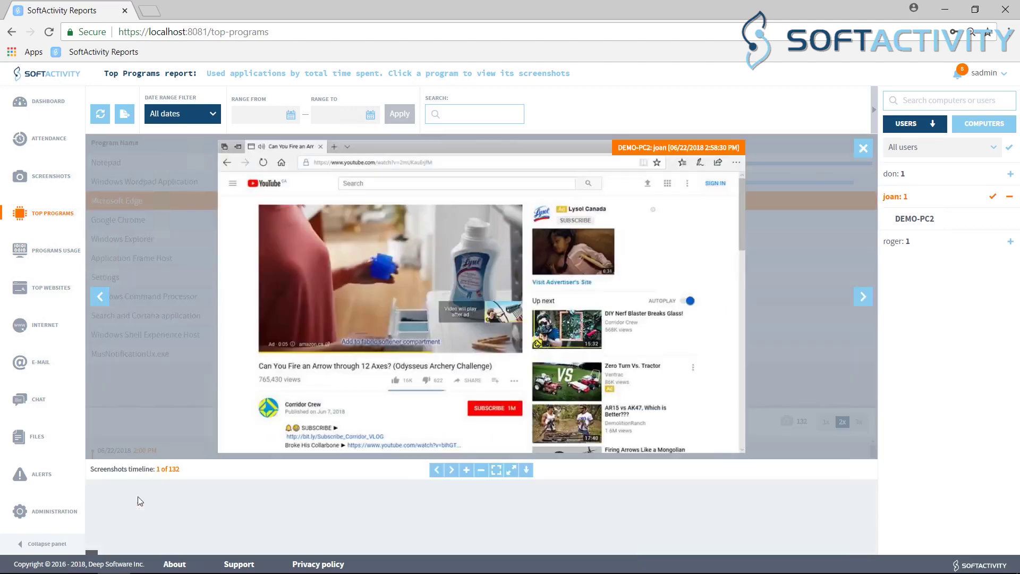
click(863, 299)
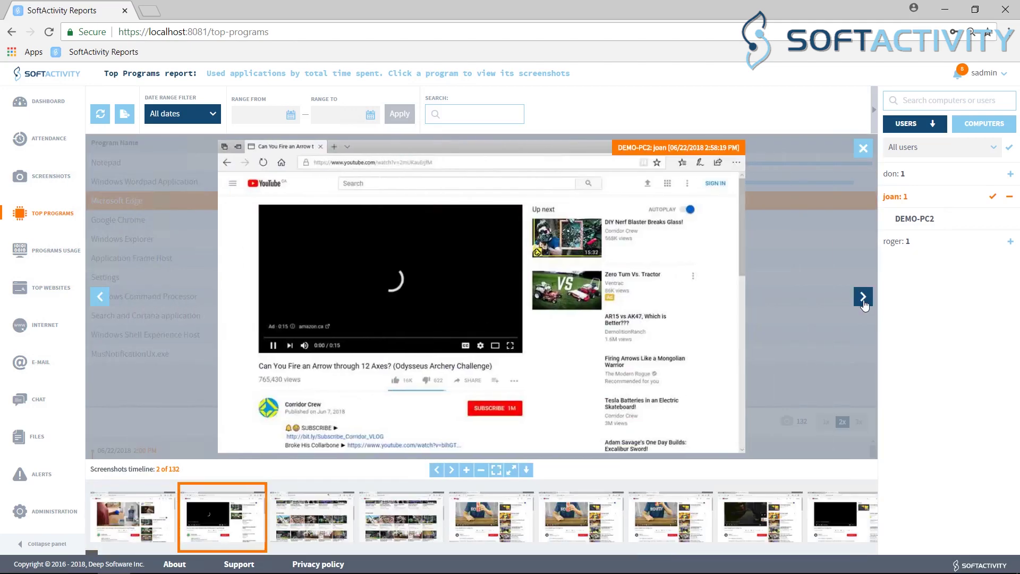
click(863, 298)
click(863, 298)
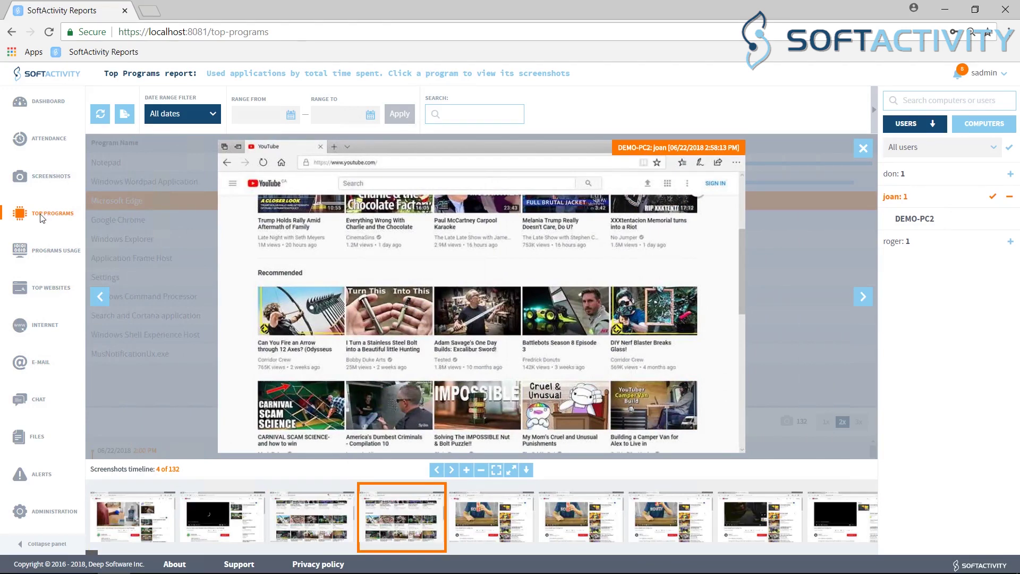
Open Programs Usage and show keystrokes for the YouTube – Google Chrome window entry
click(45, 253)
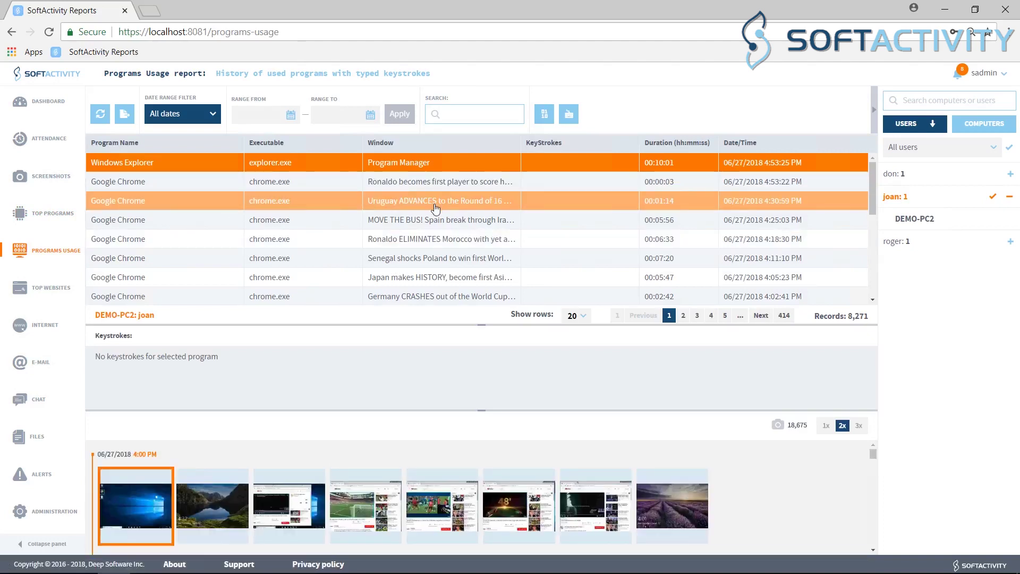
scroll(443, 210, down, 3)
scroll(447, 213, down, 1)
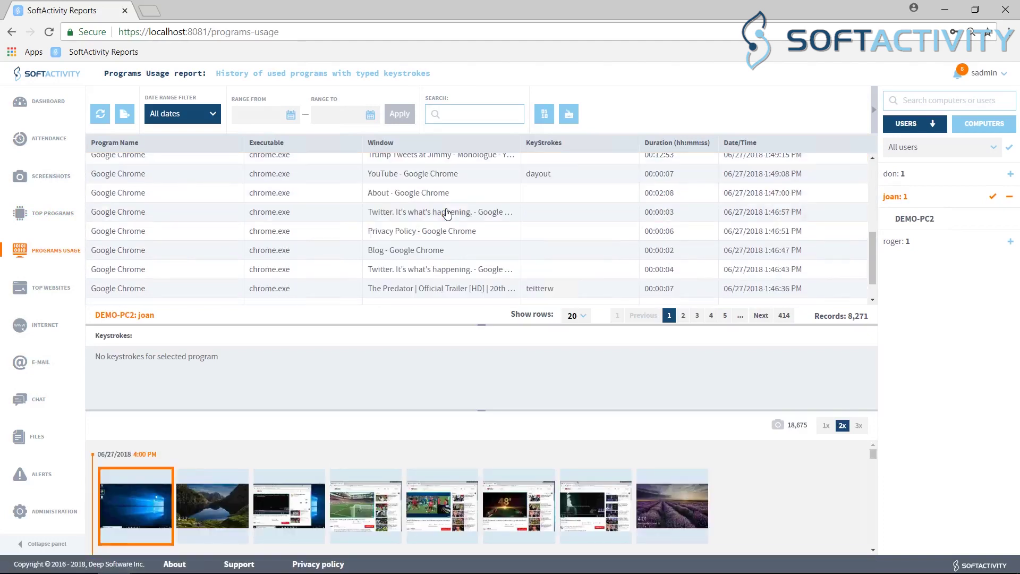
click(447, 213)
Show the second page of Programs Usage entries
scroll(449, 202, down, 2)
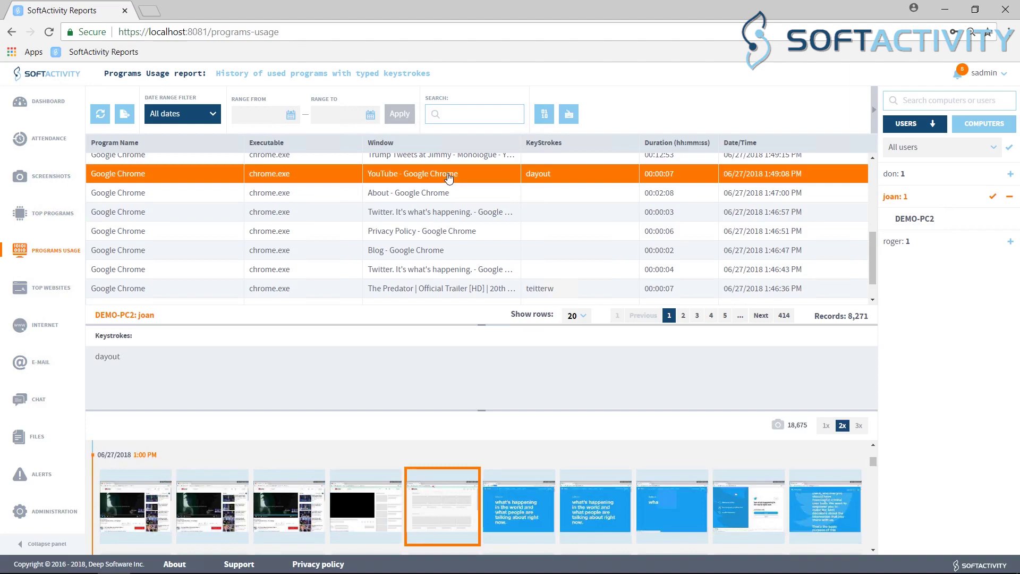
scroll(449, 179, down, 2)
click(530, 259)
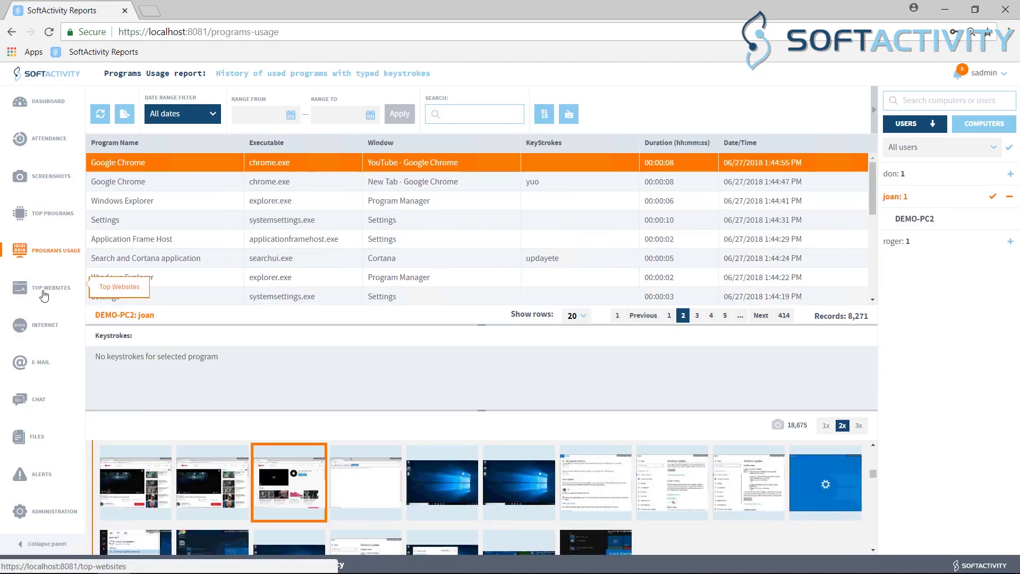
In Top Websites, view store.steampowered.com's screenshots, then netflix.com's 36 screenshots
click(44, 296)
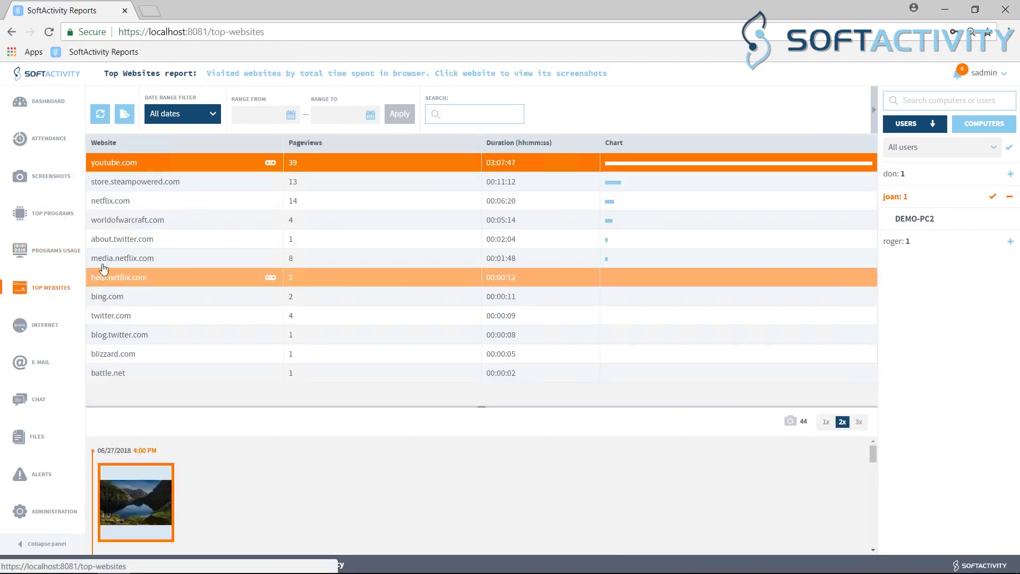
click(128, 187)
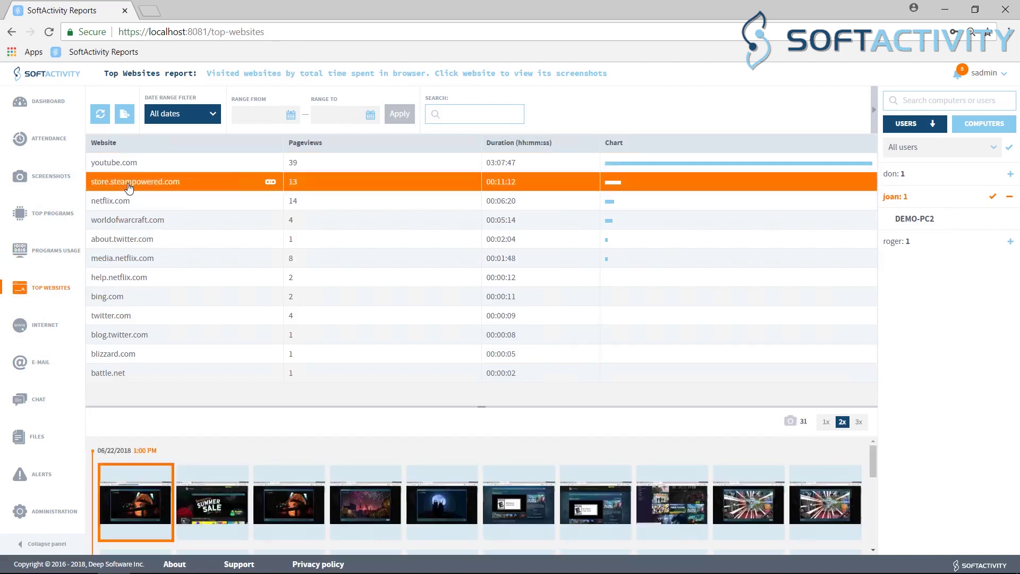
mouse_move(128, 495)
click(137, 202)
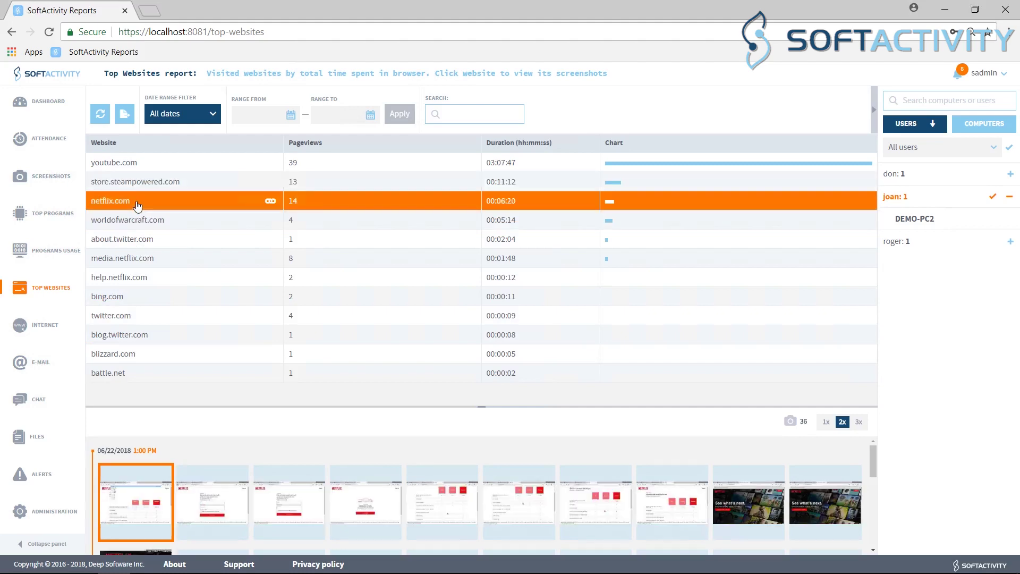
scroll(136, 508, down, 2)
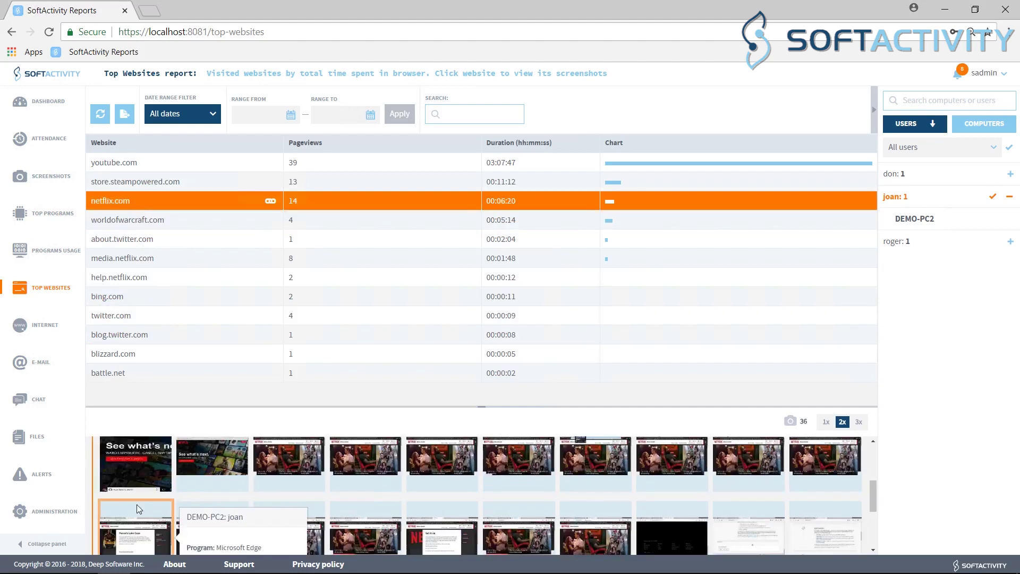
In the Internet history report, select the second youtube.com entry and move to page 2
click(36, 325)
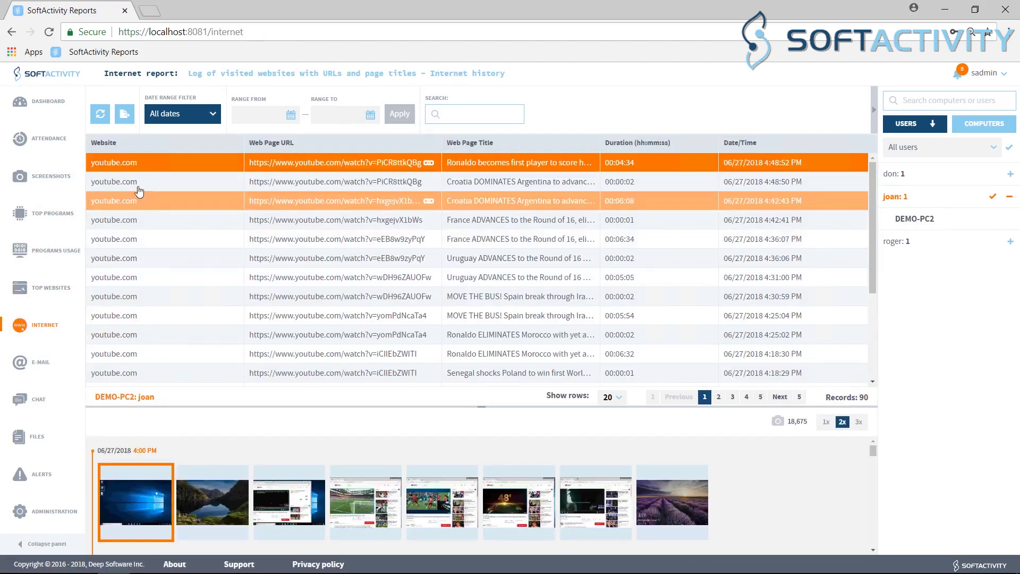
click(136, 183)
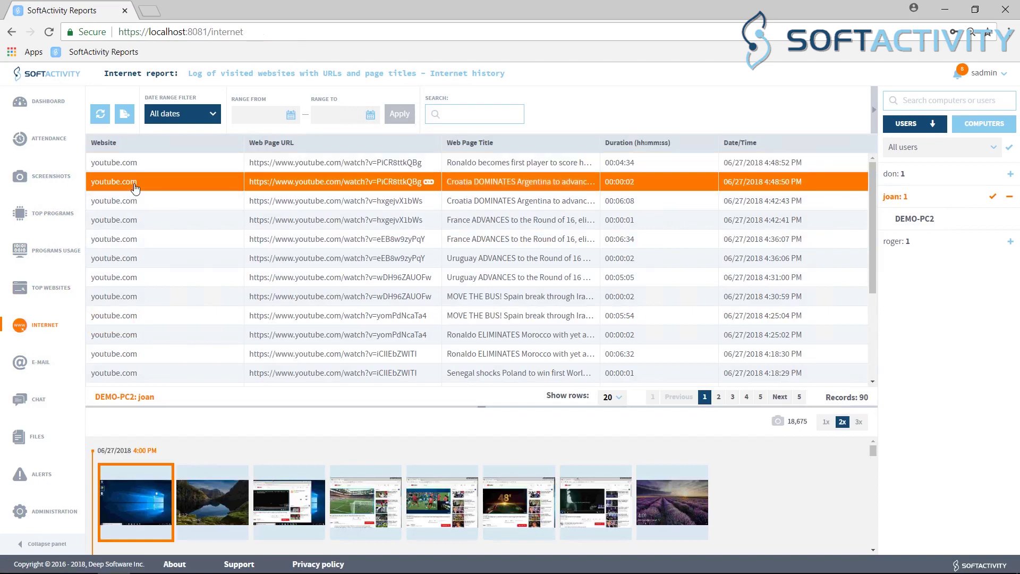
scroll(137, 226, down, 3)
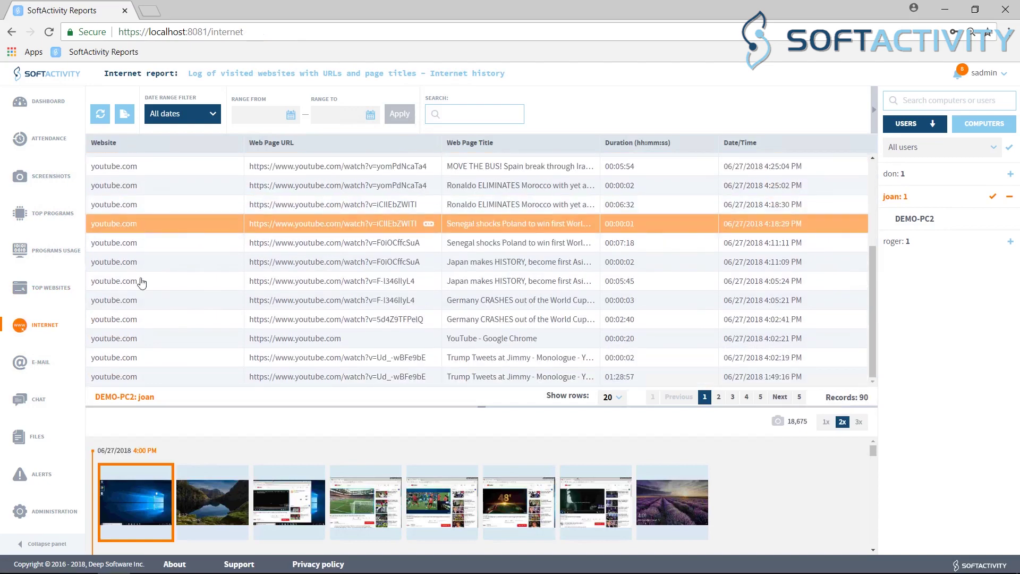
click(718, 398)
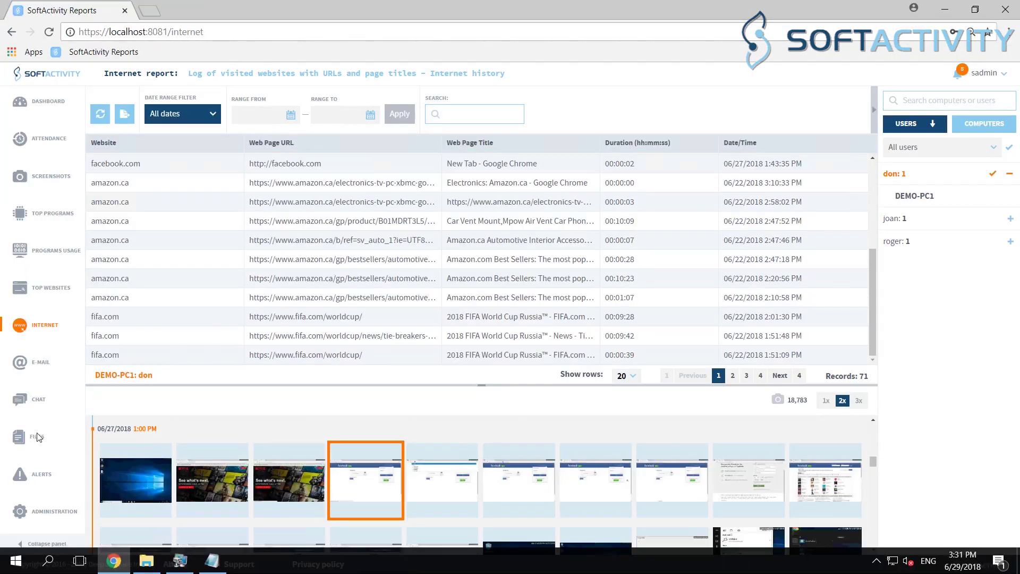
Show page 2 of the Files report's file events
click(33, 443)
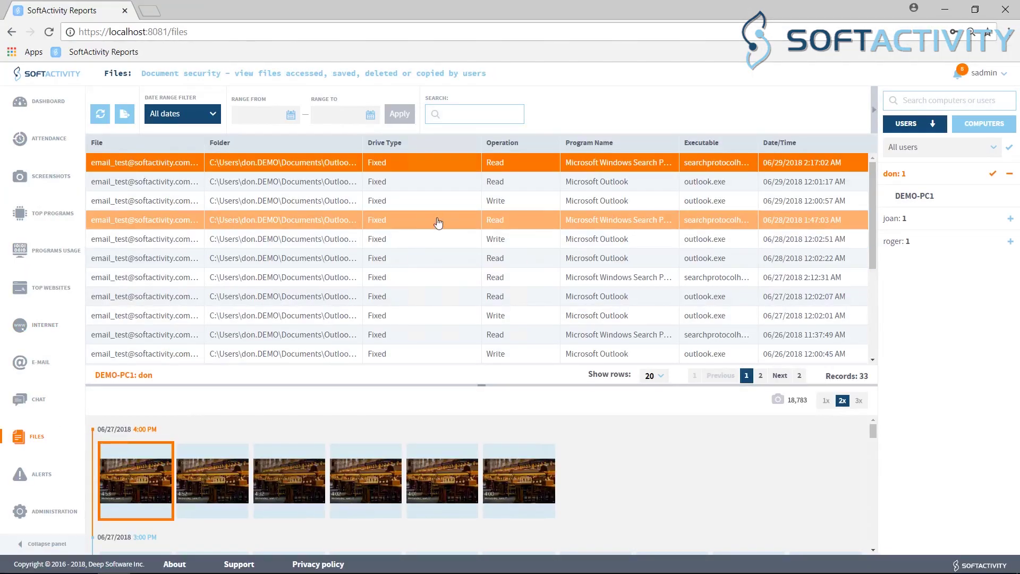
scroll(481, 262, down, 3)
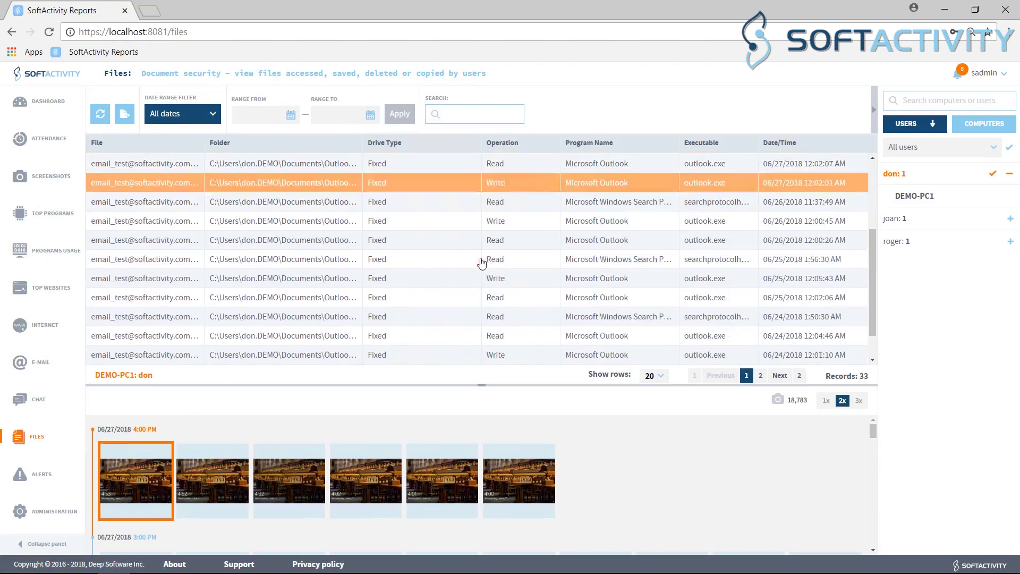
click(760, 376)
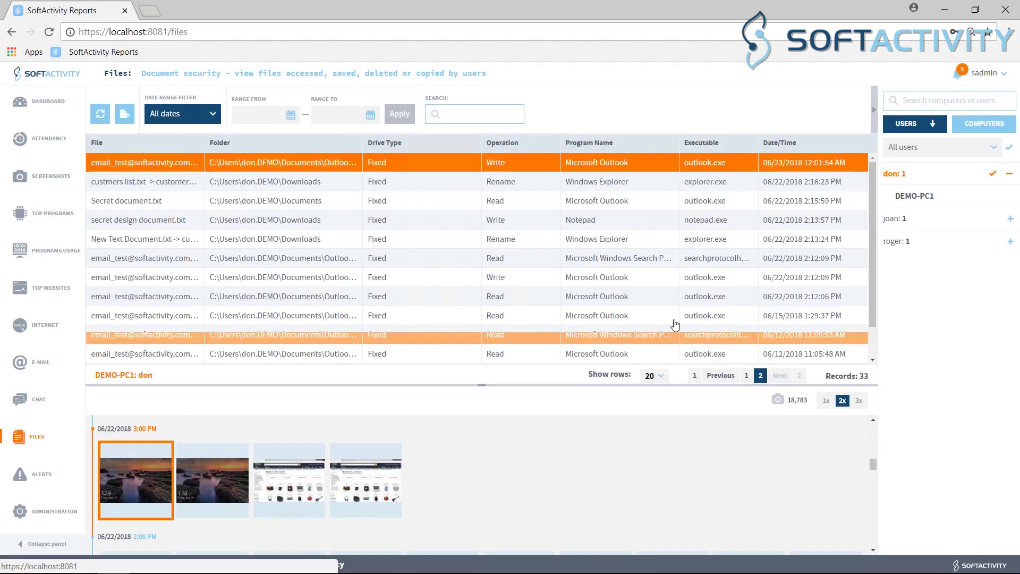
View the Secret document.txt screenshots full-size, from 2:15:59 PM onward
click(301, 209)
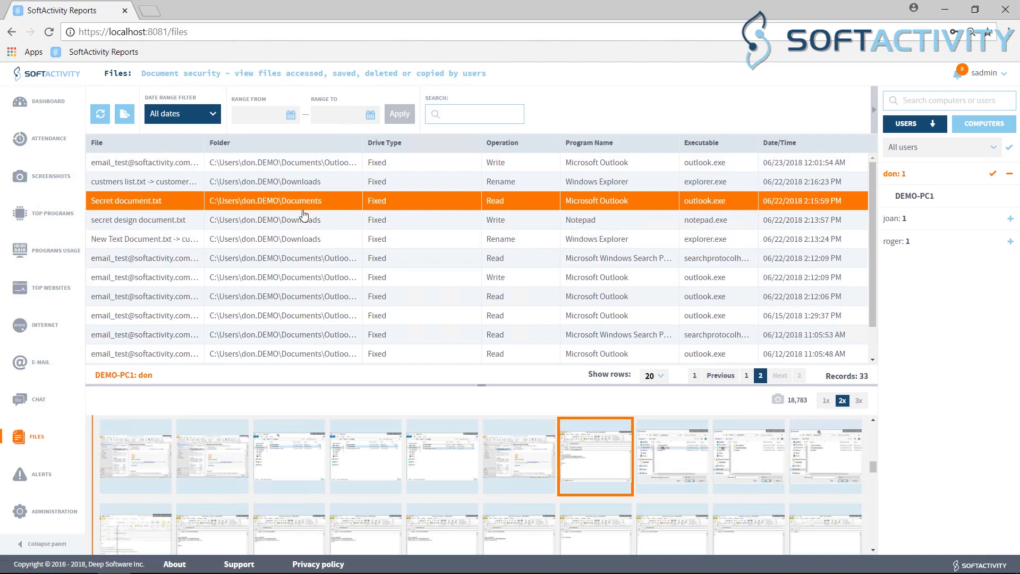
click(588, 461)
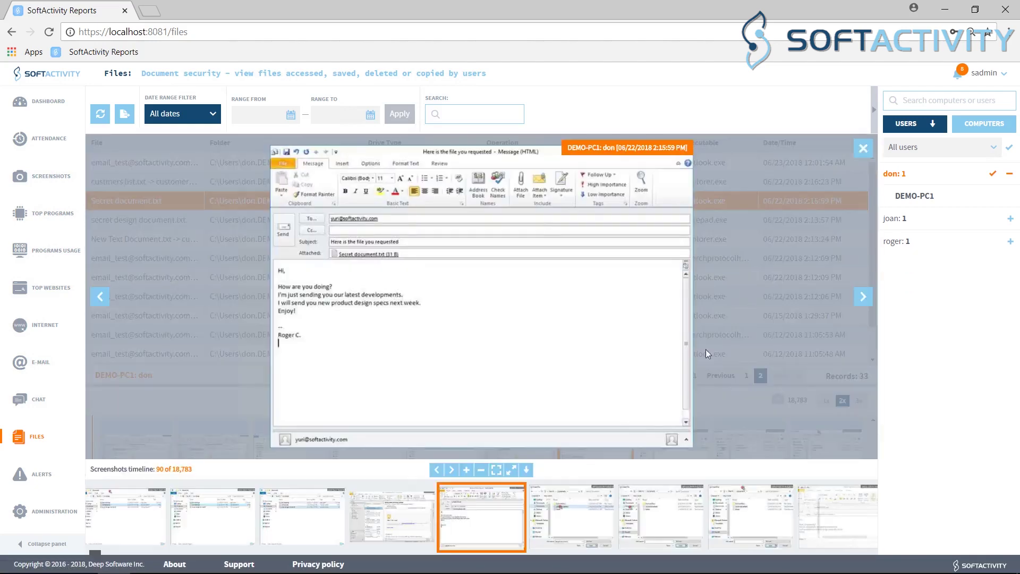
click(863, 298)
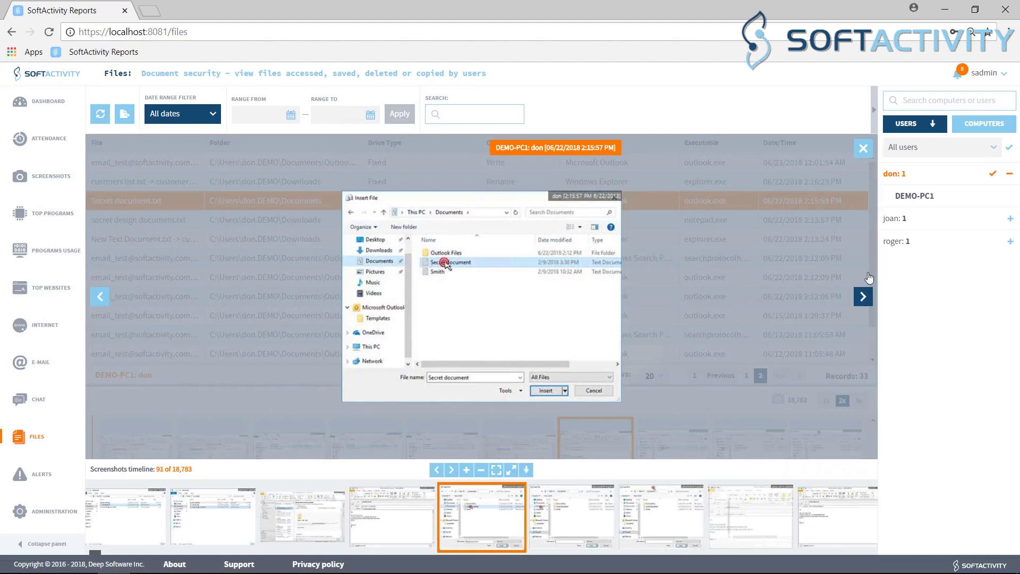
Open the Alerts report and enlarge its screenshot and details panels
click(41, 473)
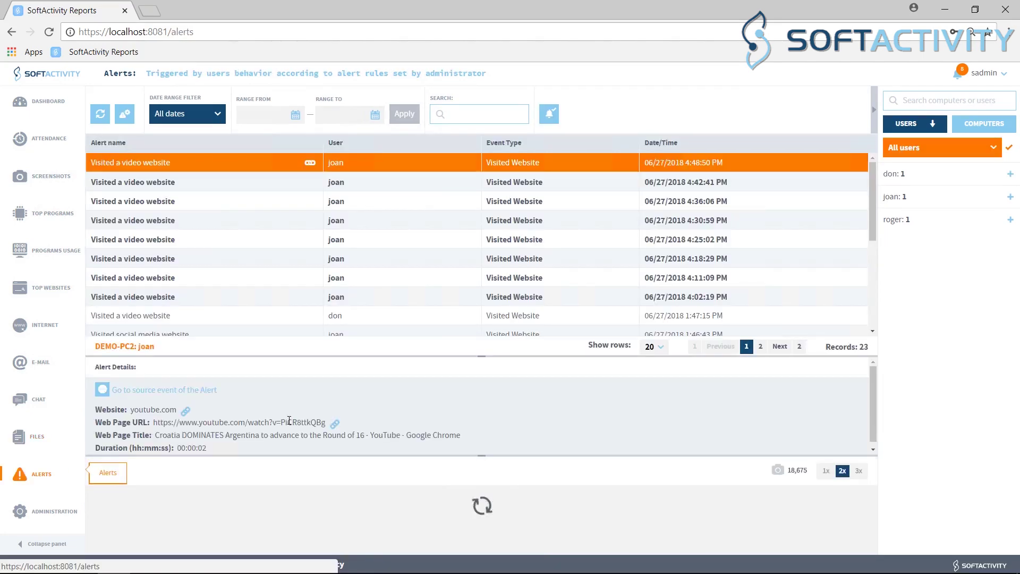
drag(320, 452, 315, 428)
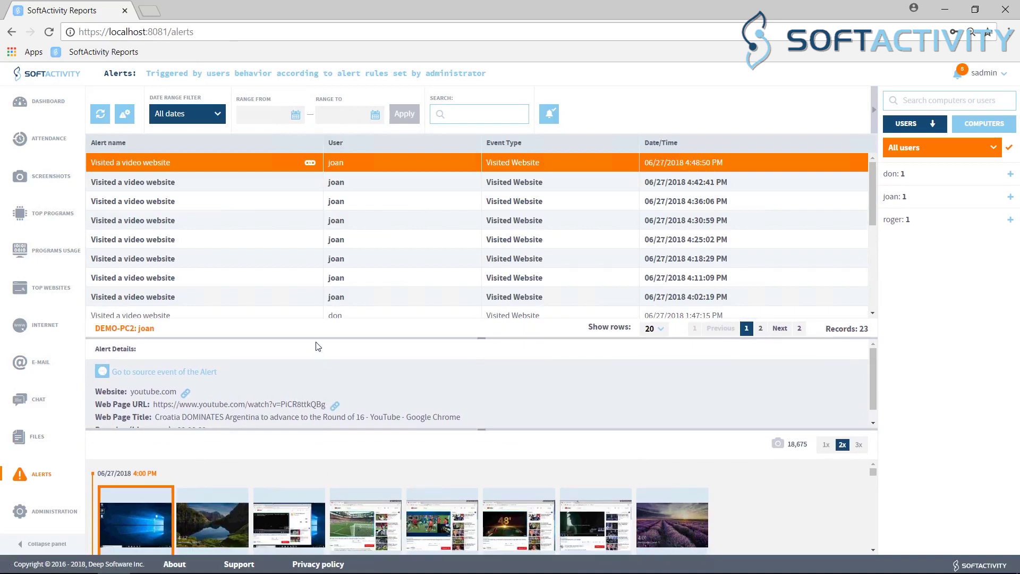
drag(314, 335, 309, 327)
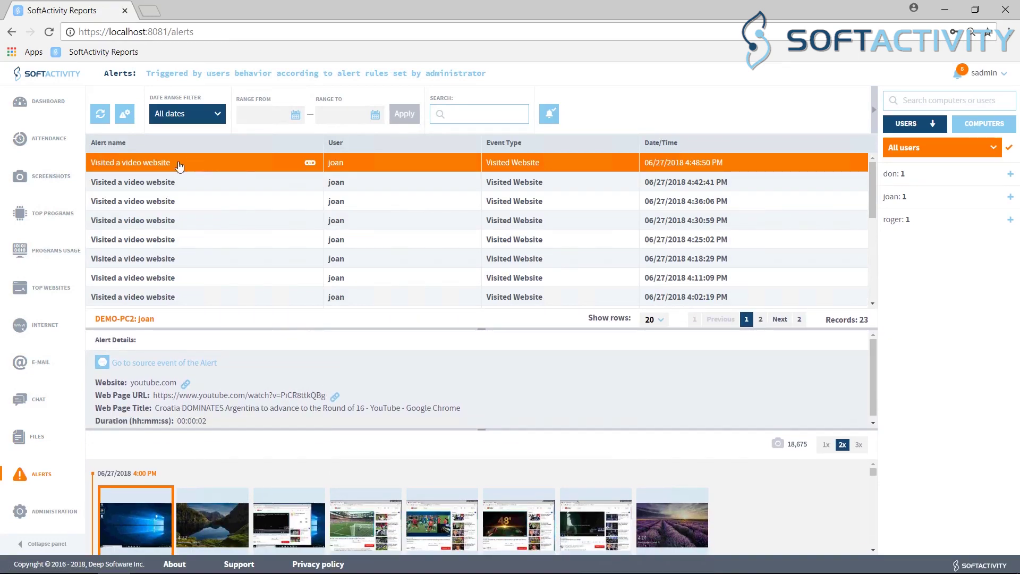
scroll(177, 192, down, 3)
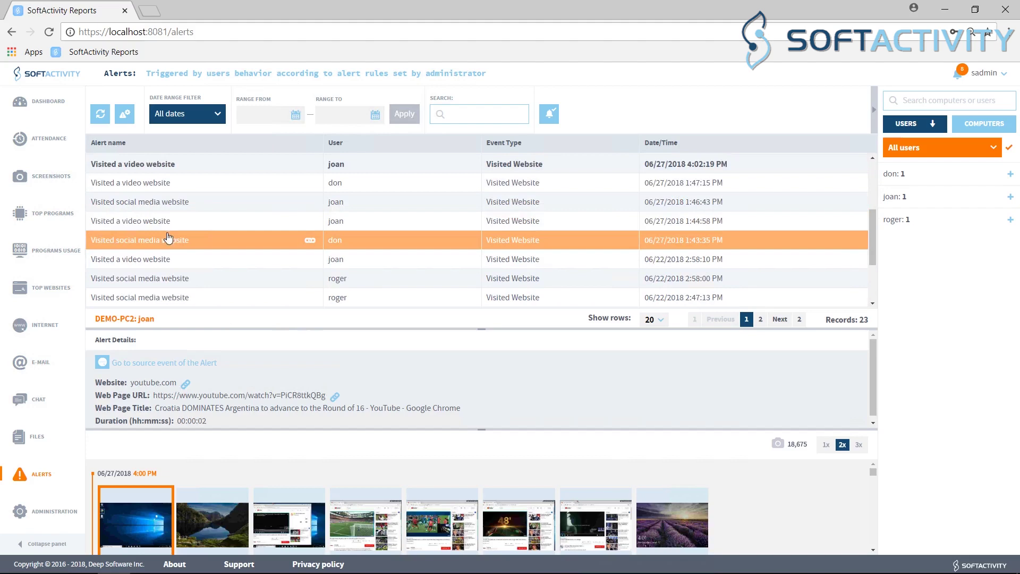
Inspect the video-site and facebook.com alerts' screenshots, then show recent alert notifications
click(165, 258)
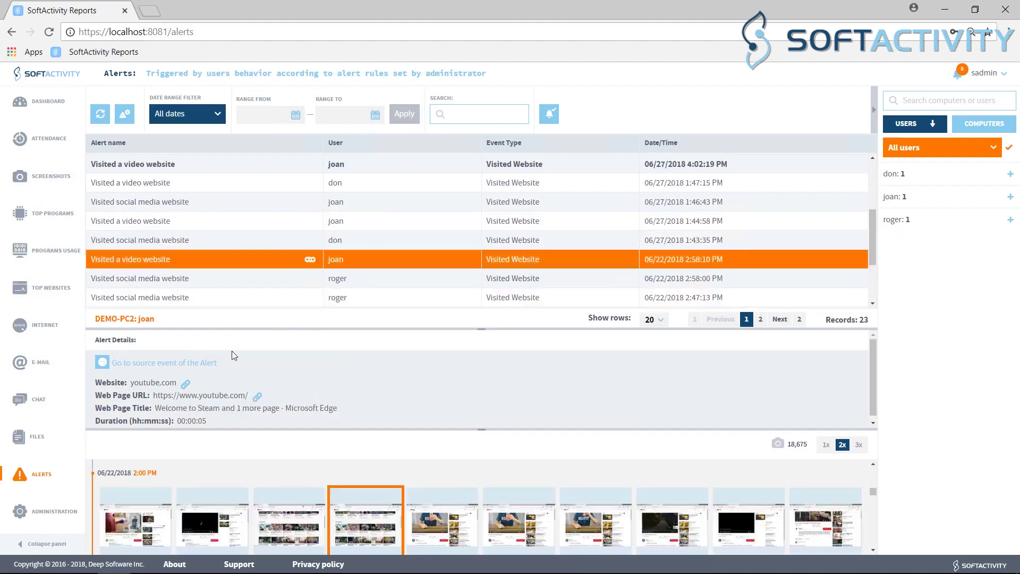
click(159, 282)
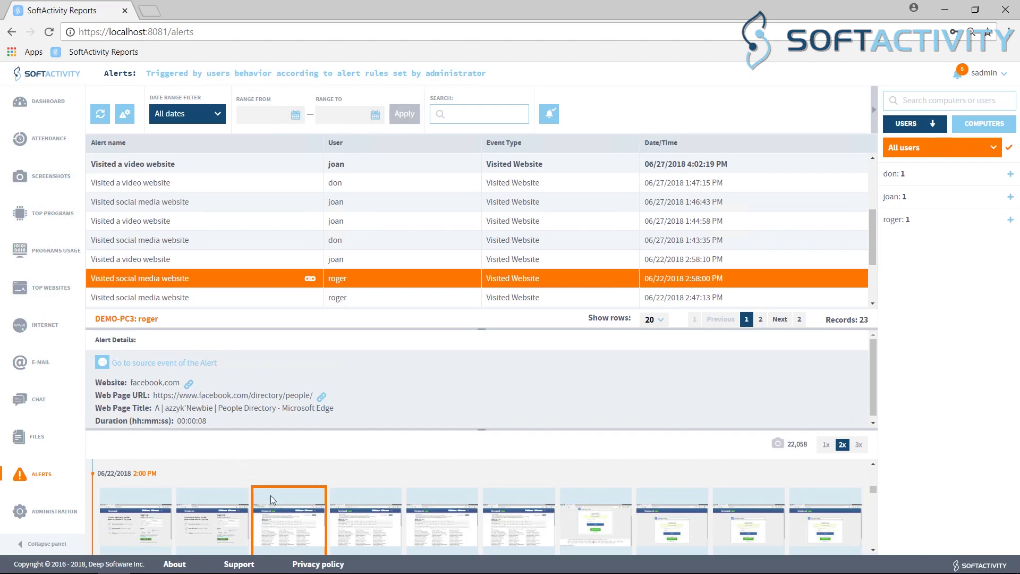
click(284, 522)
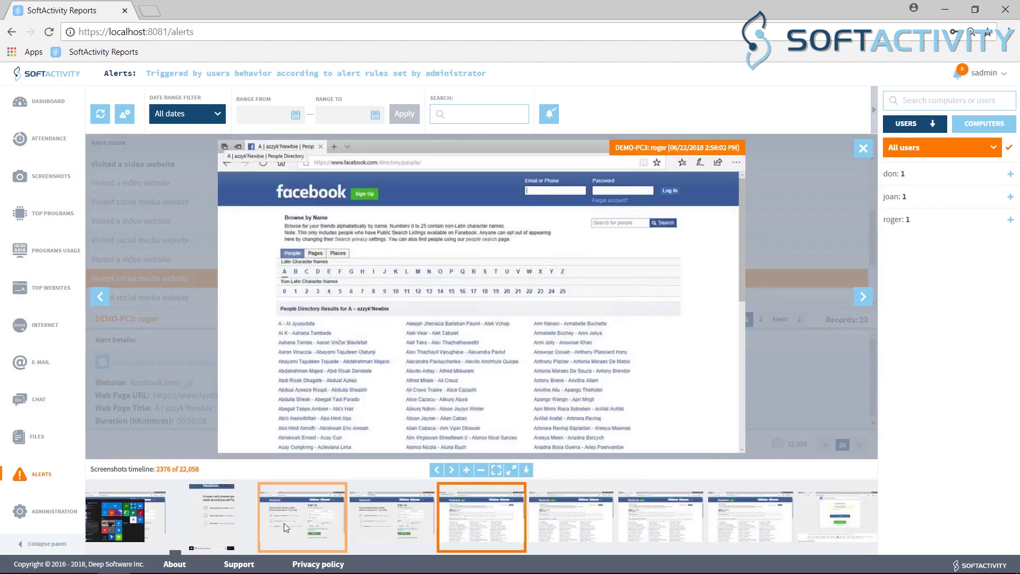
key(Escape)
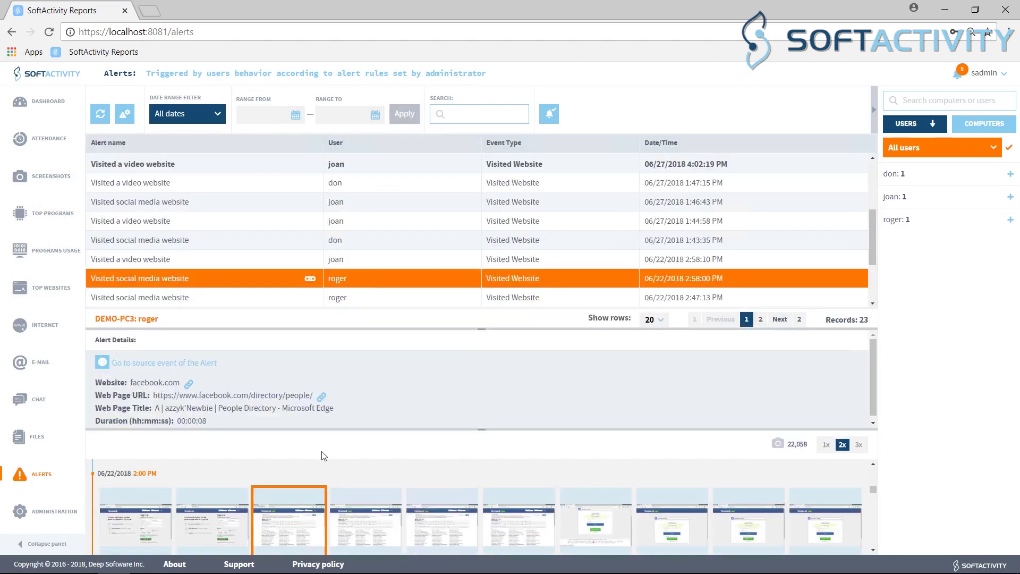
scroll(209, 201, down, 3)
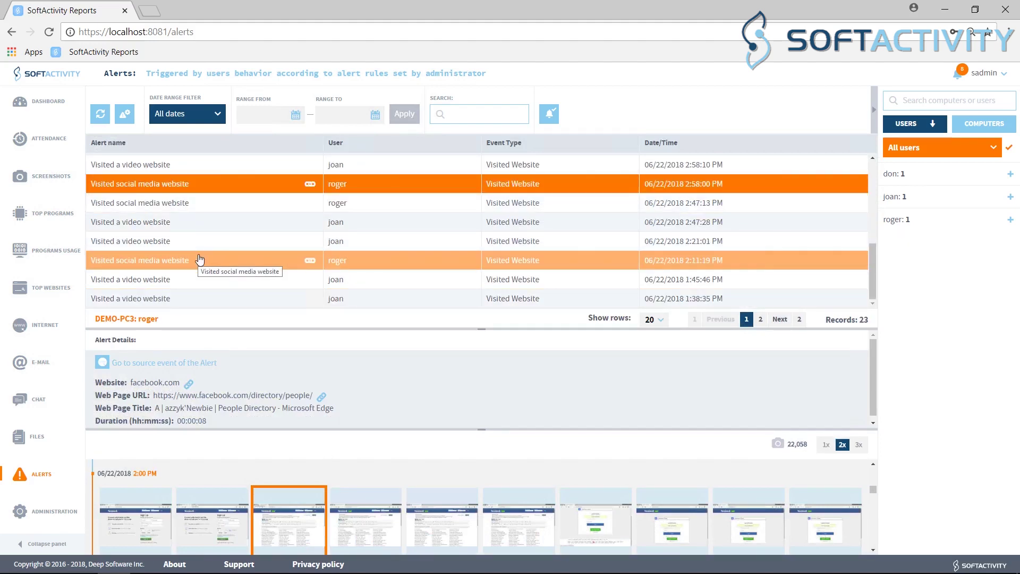
click(959, 77)
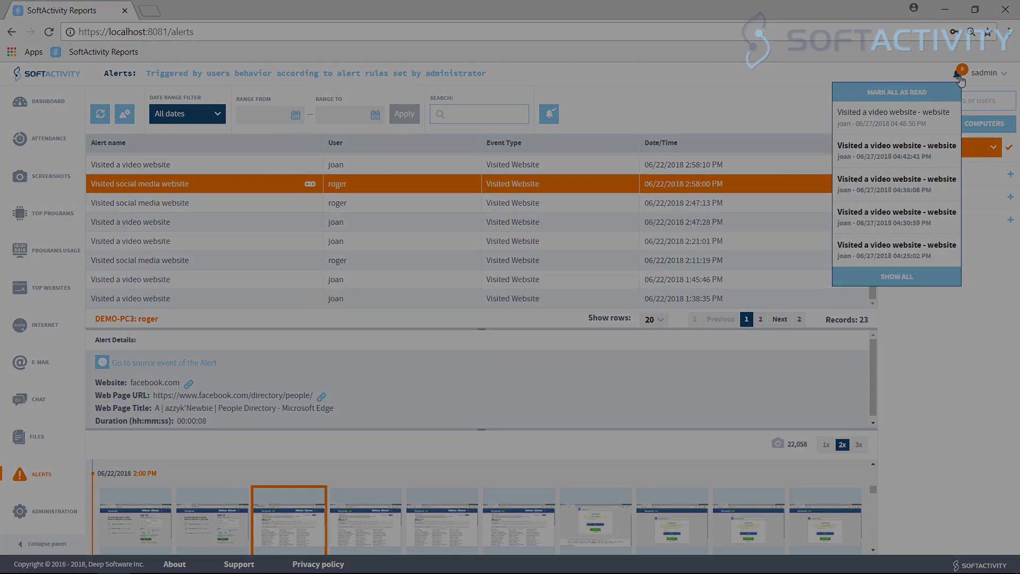